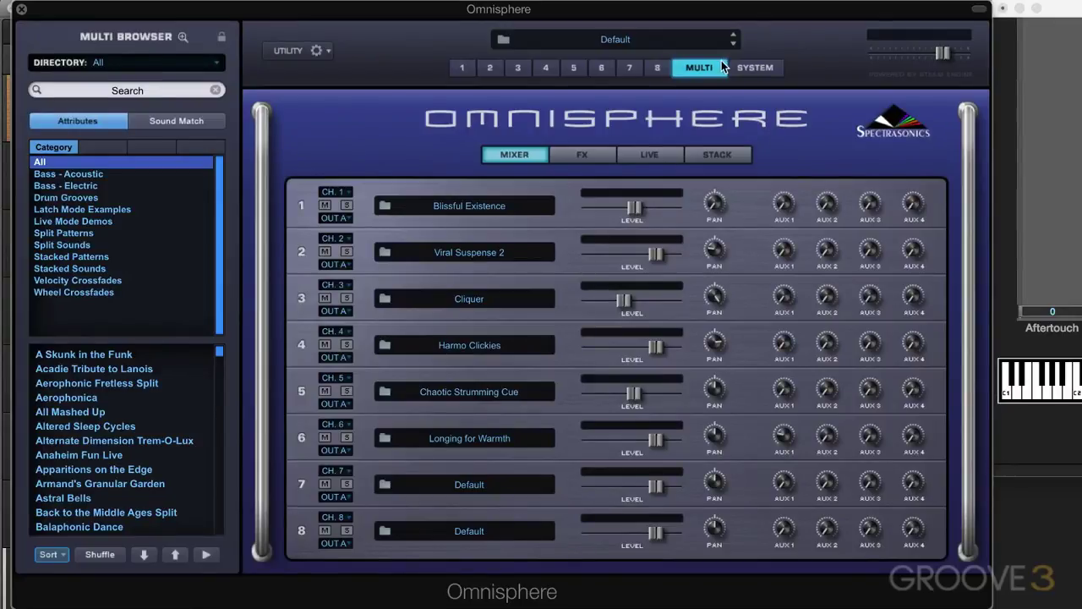
# Switch Live Mode on from the LIVE page so the eight multi parts show as pads.
pyautogui.click(656, 154)
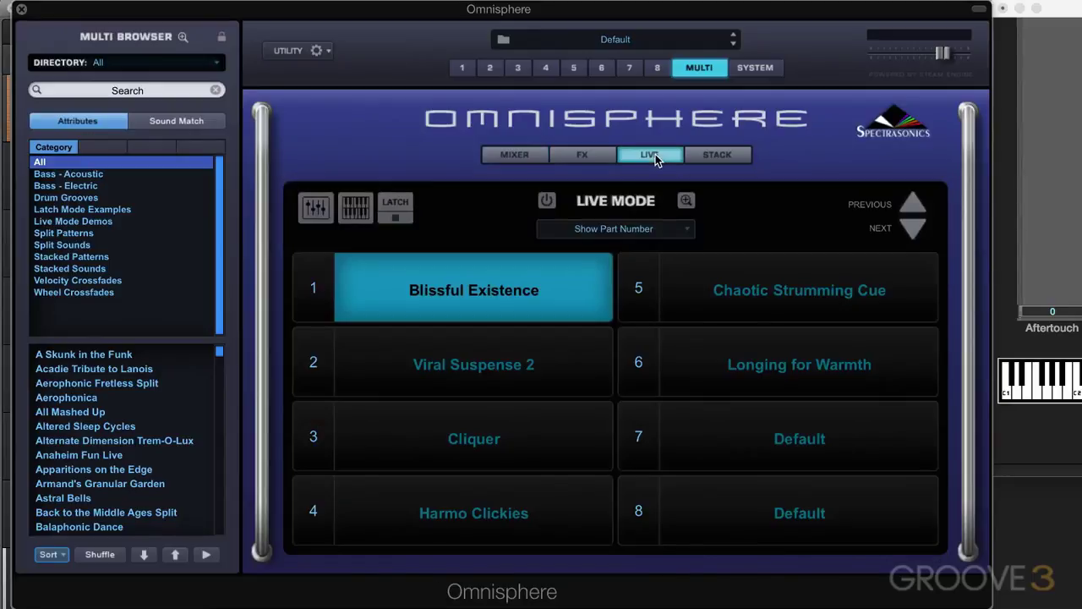
pyautogui.click(547, 200)
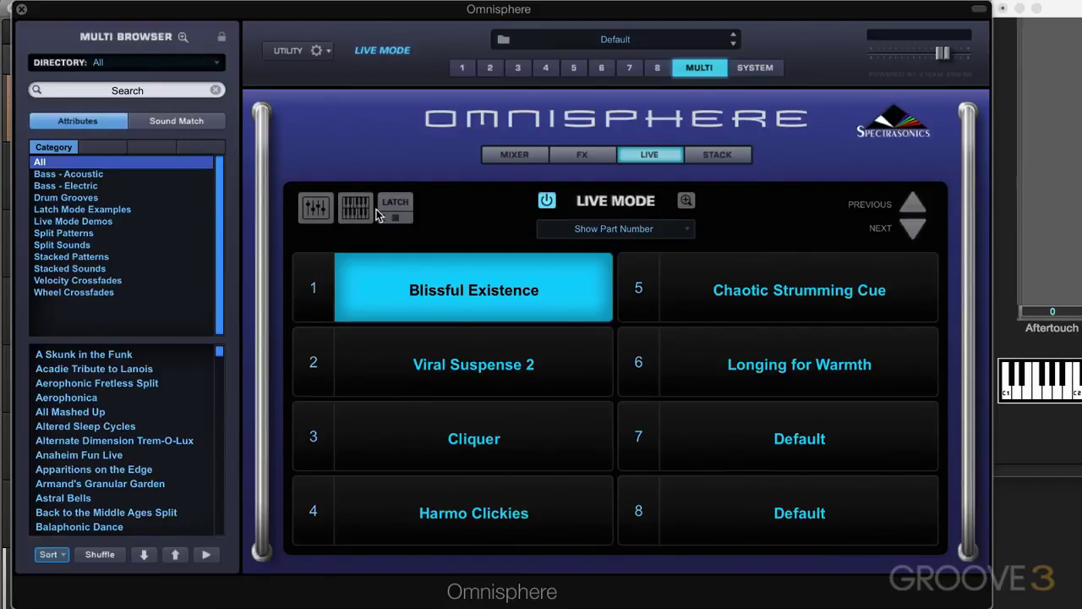
pyautogui.click(525, 156)
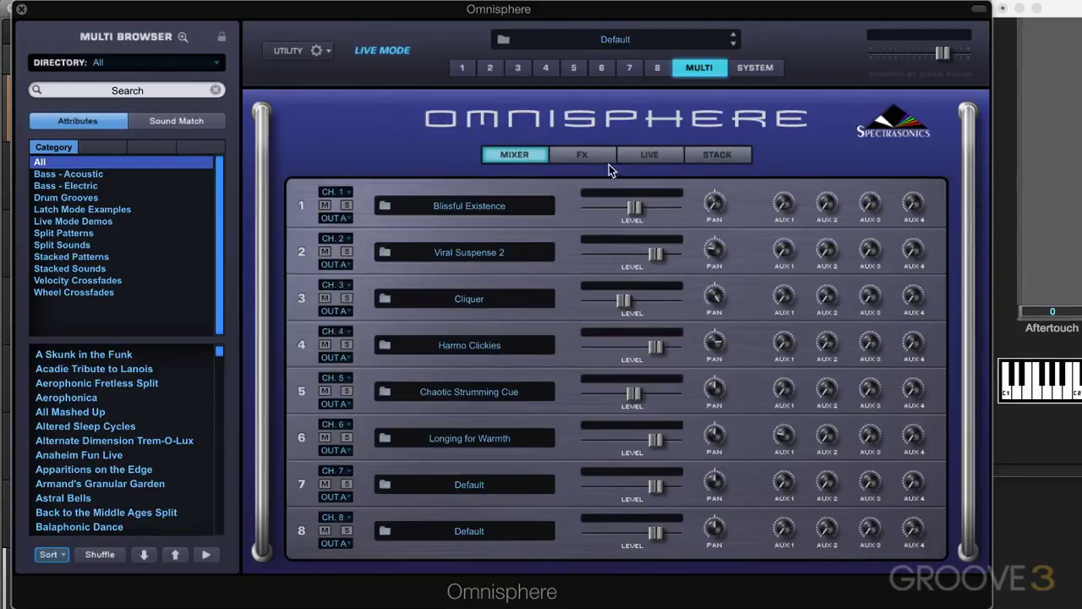
pyautogui.click(634, 155)
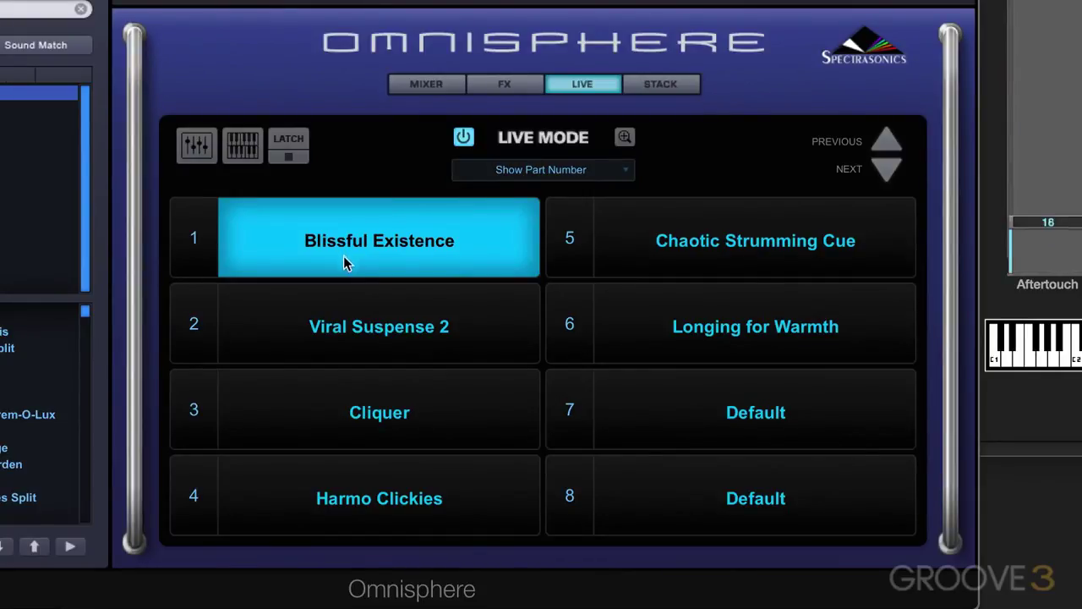
pyautogui.click(354, 327)
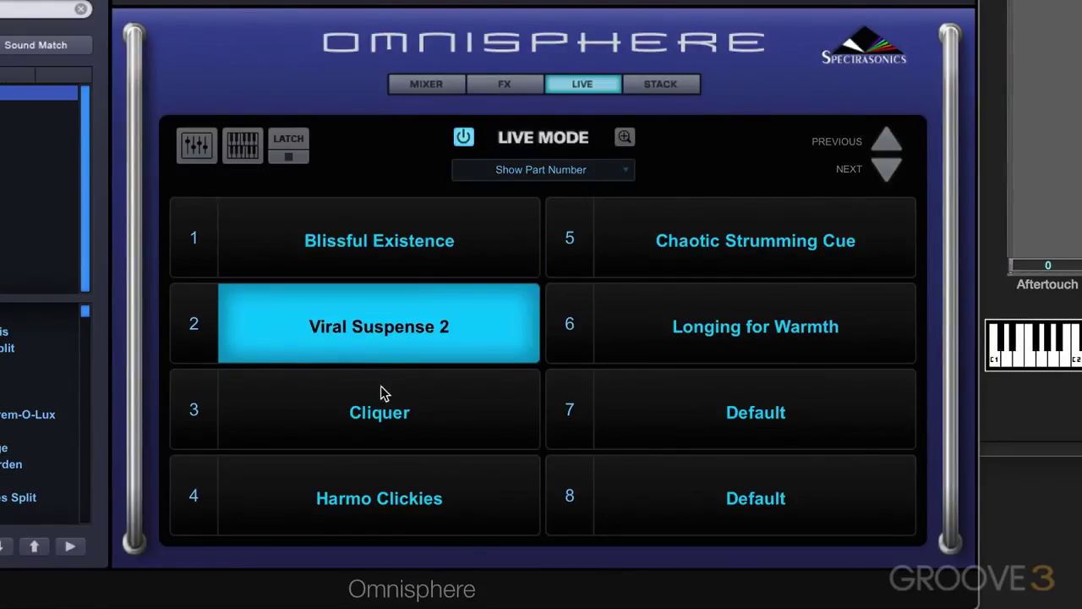
pyautogui.click(392, 418)
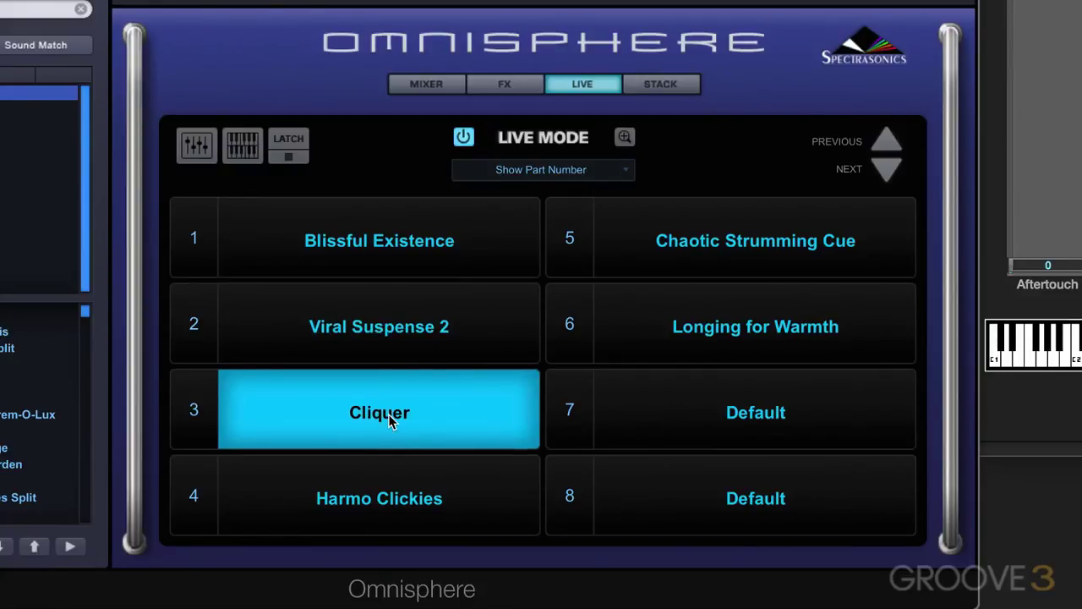
pyautogui.click(381, 334)
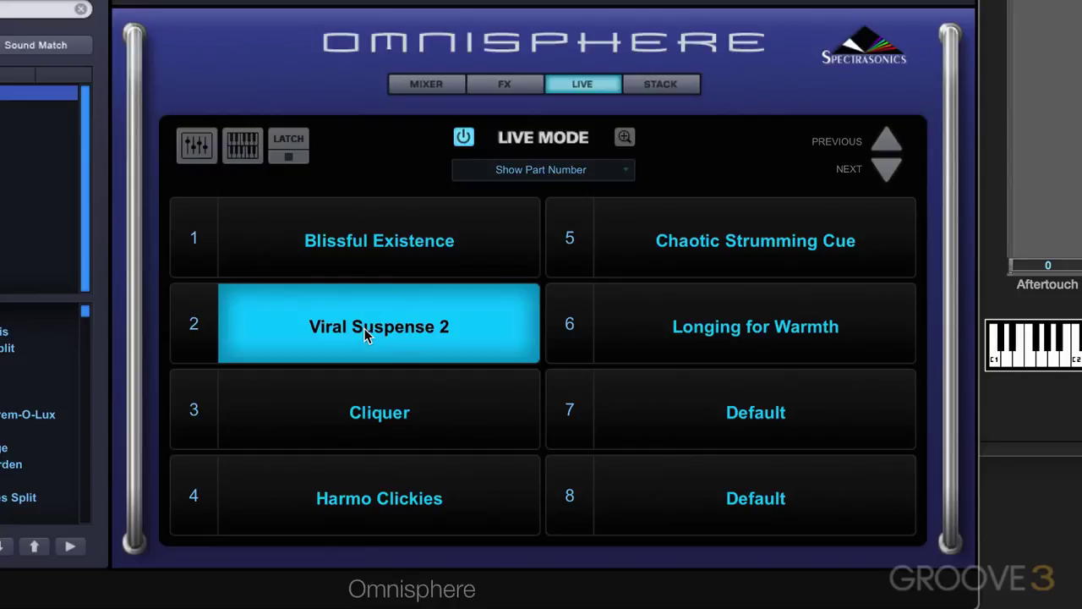
pyautogui.click(381, 241)
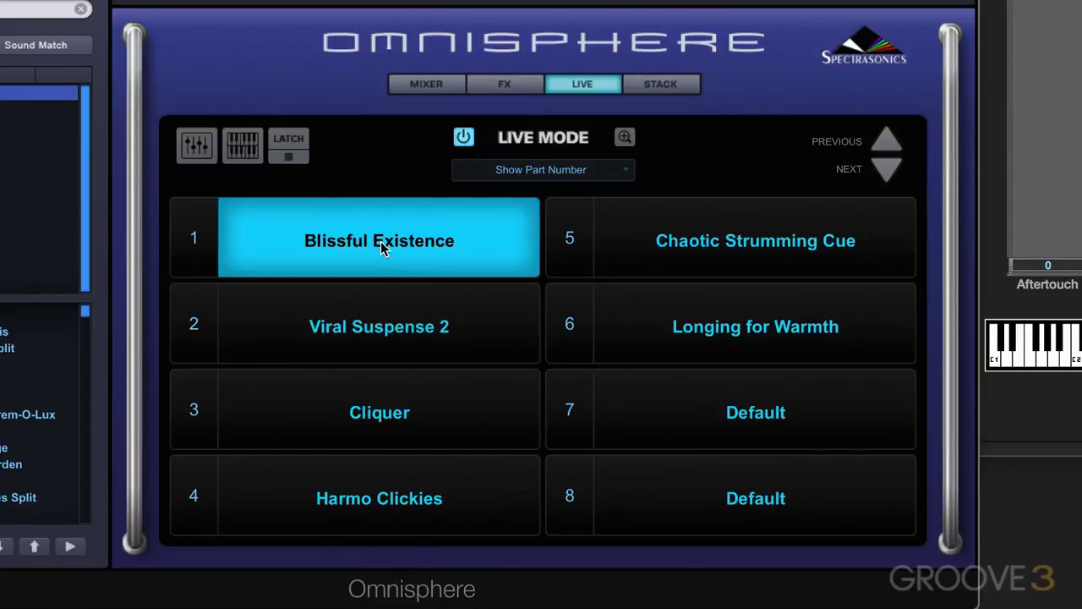
pyautogui.click(380, 420)
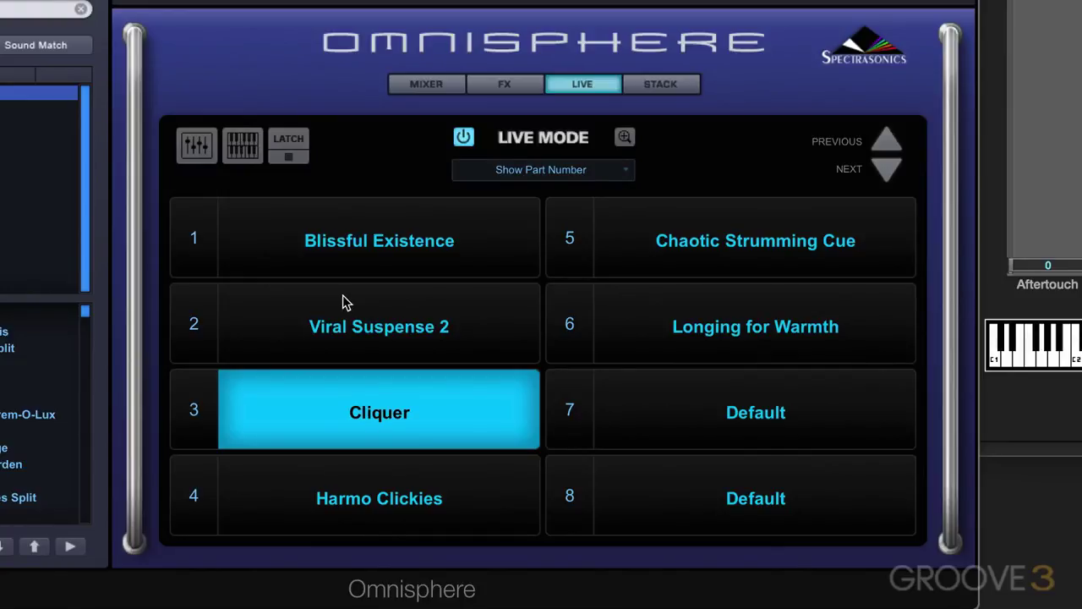
pyautogui.click(378, 245)
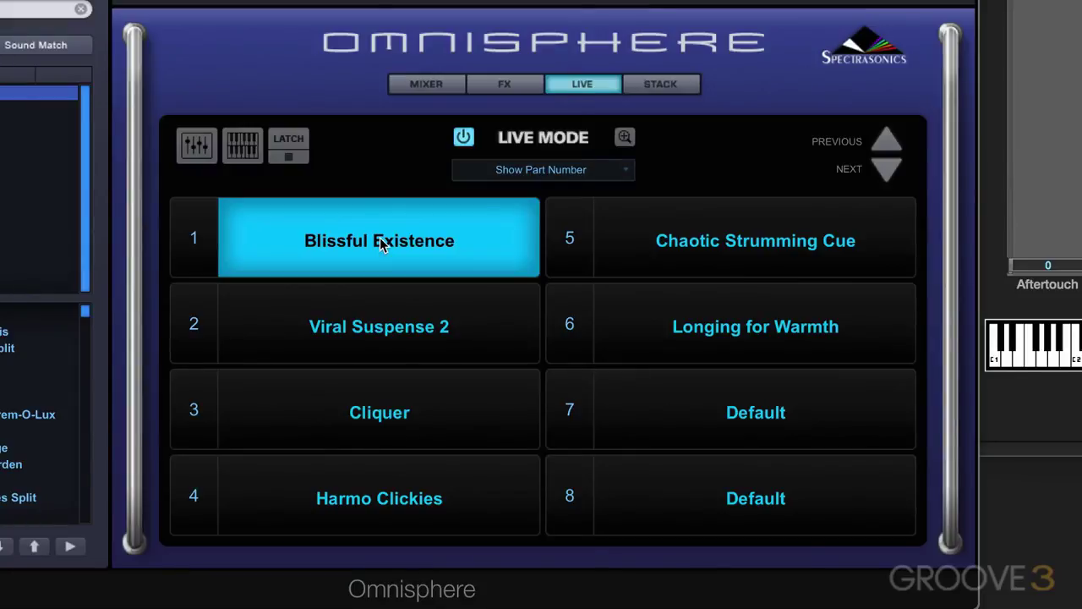
# MIDI CC-learn Blissful Existence to CC 59 and label the slots with MIDI CC numbers.
pyautogui.rightClick(381, 240)
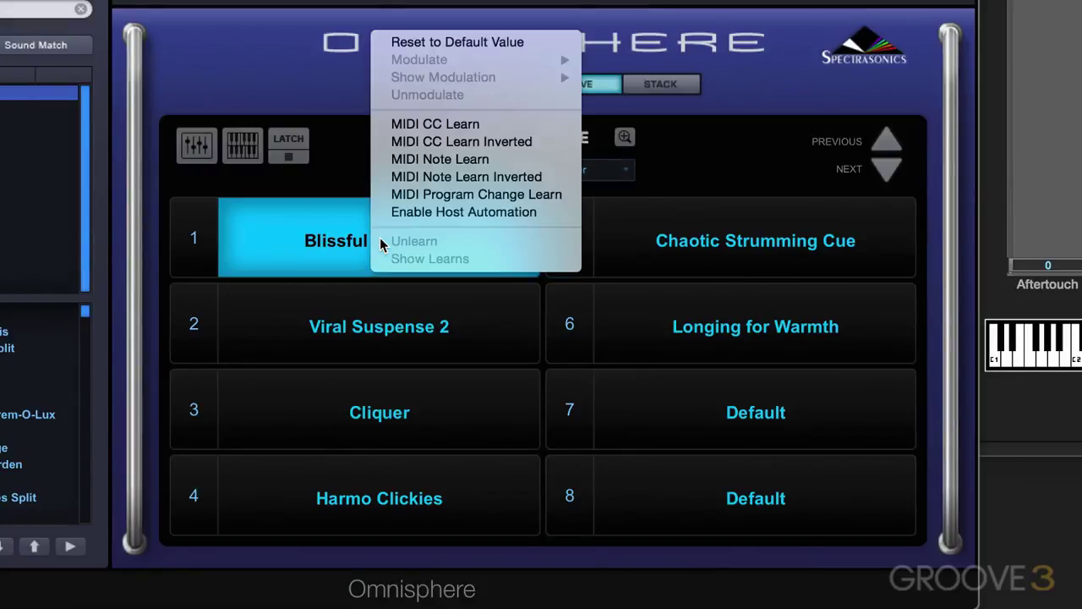
pyautogui.click(405, 123)
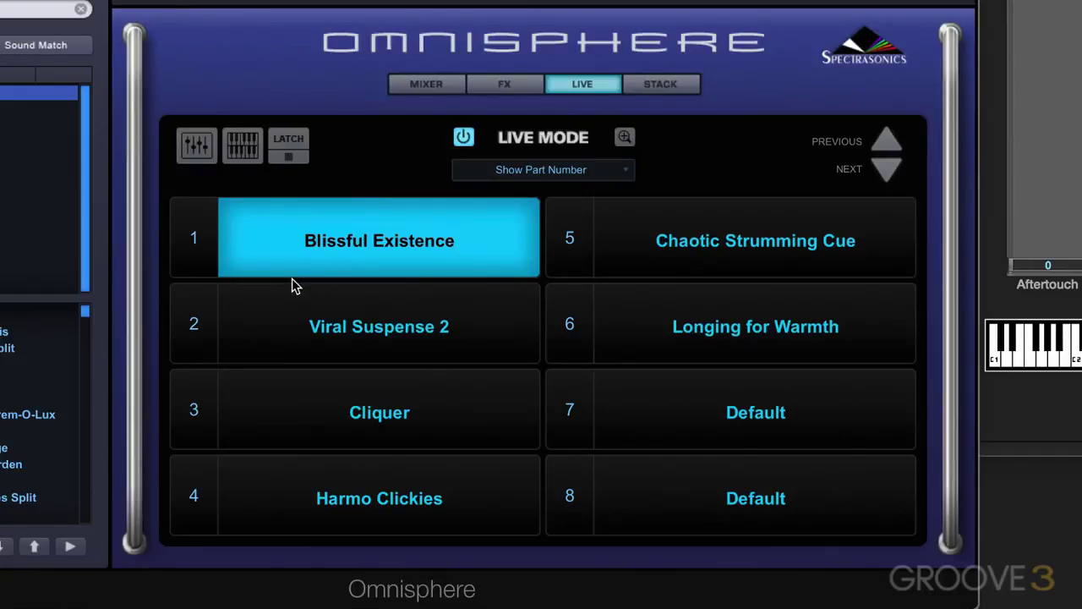
pyautogui.click(569, 171)
pyautogui.click(575, 136)
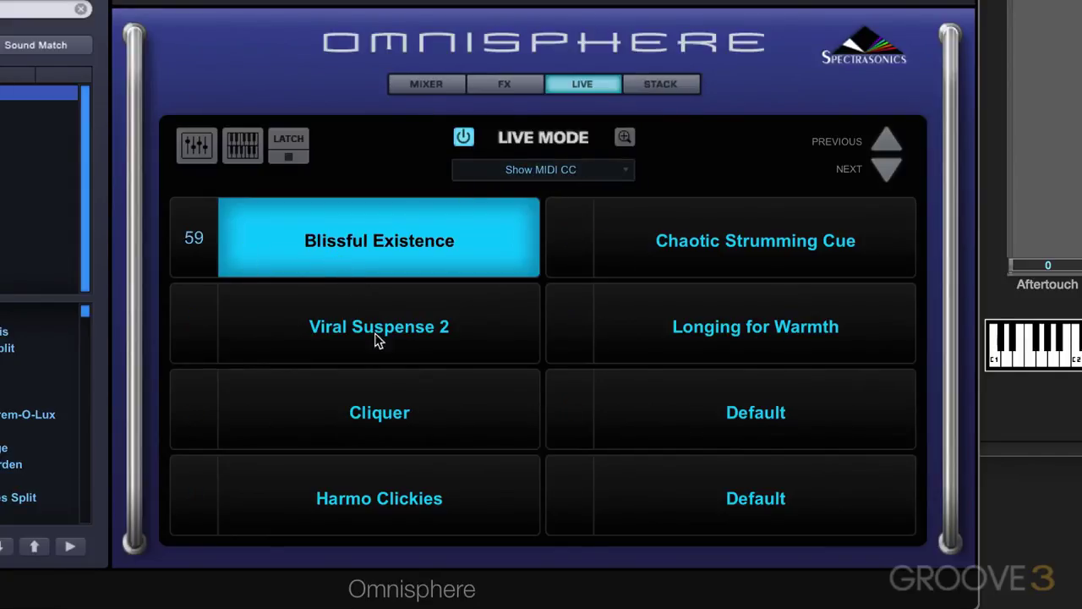
# MIDI CC-learn Viral Suspense 2 to CC 58 and Cliquer to CC 57.
pyautogui.click(386, 330)
pyautogui.rightClick(386, 329)
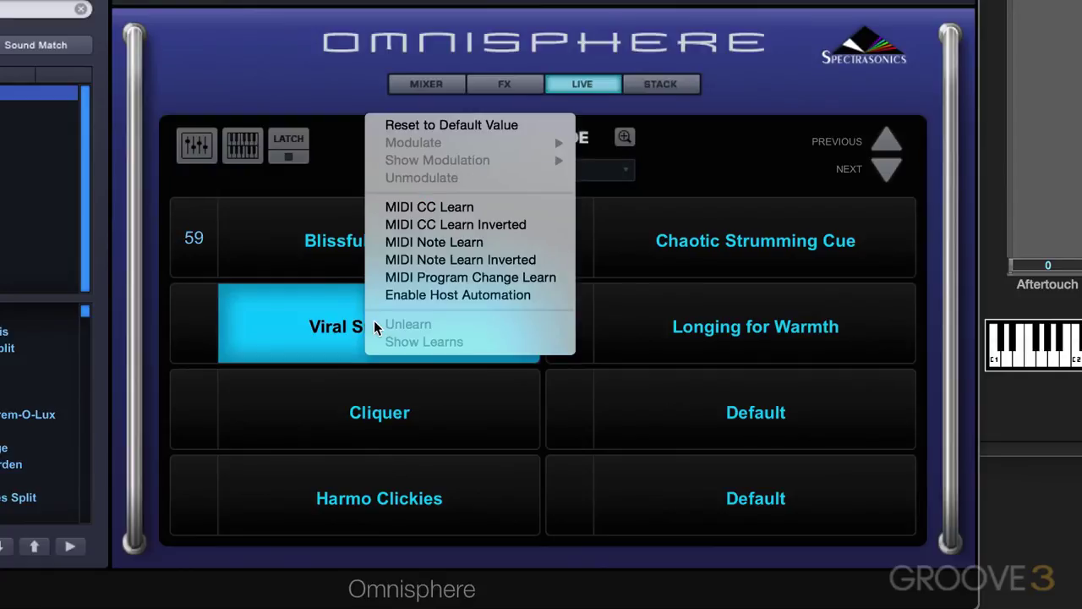
pyautogui.click(391, 207)
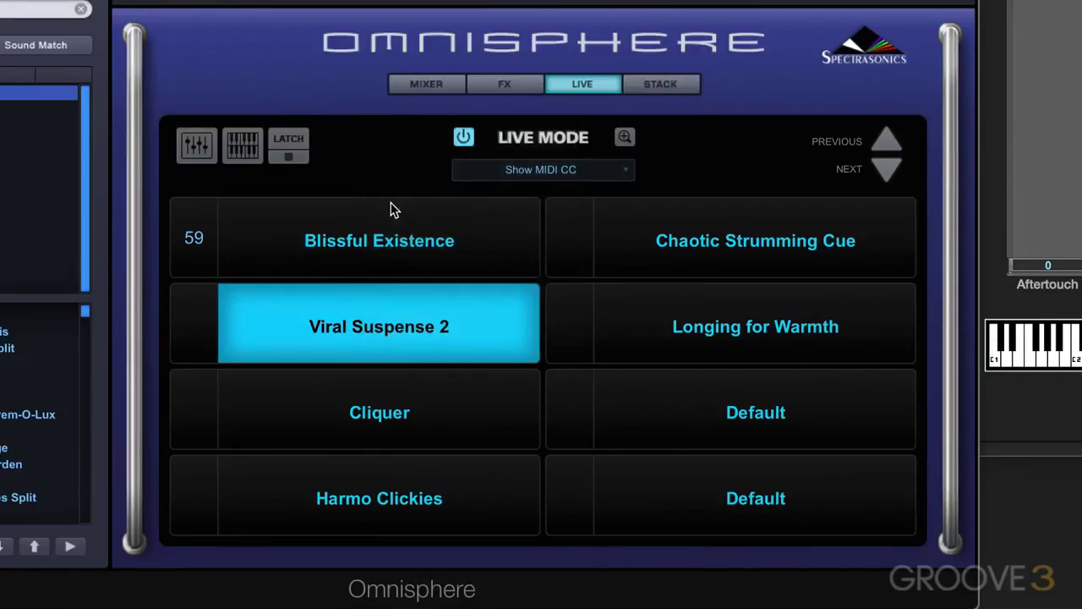
pyautogui.rightClick(375, 405)
pyautogui.click(375, 405)
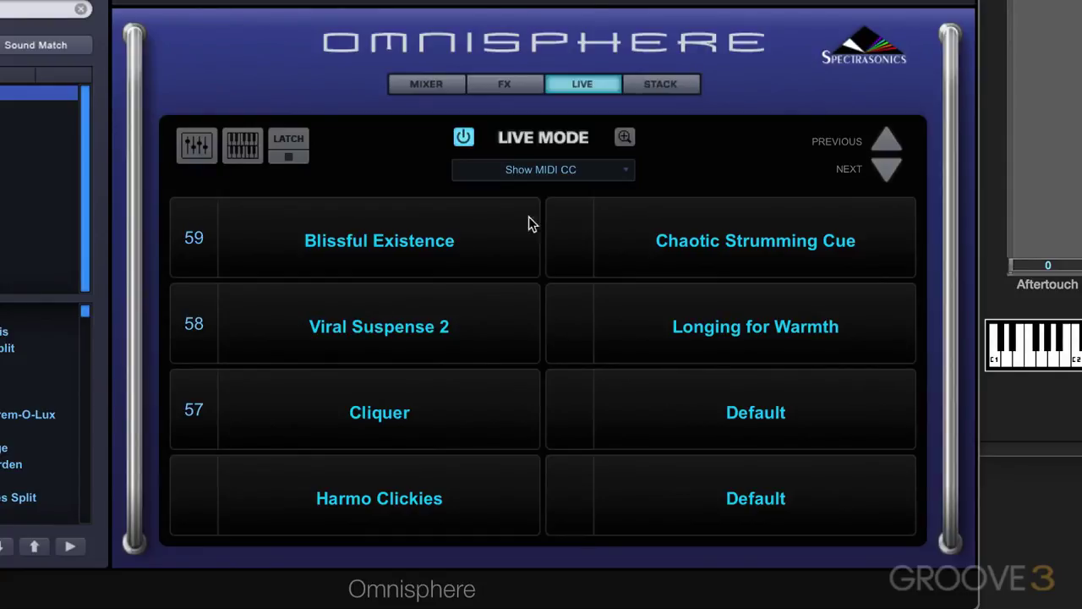
# Try Latch as the Parts 1-8 MIDI CC Mode, then set it to Touch.
pyautogui.click(625, 136)
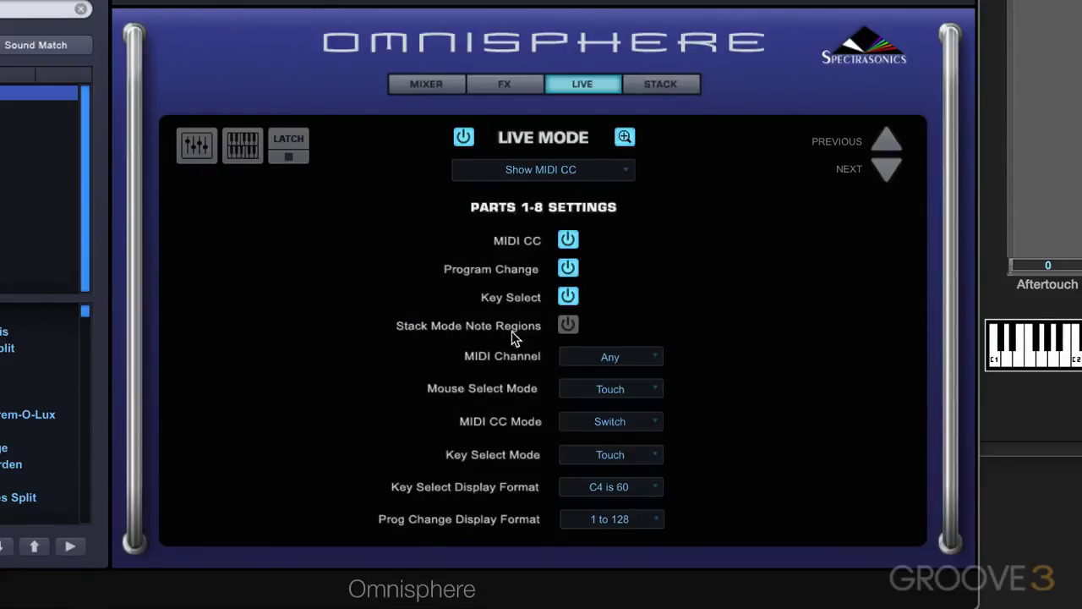
pyautogui.click(597, 421)
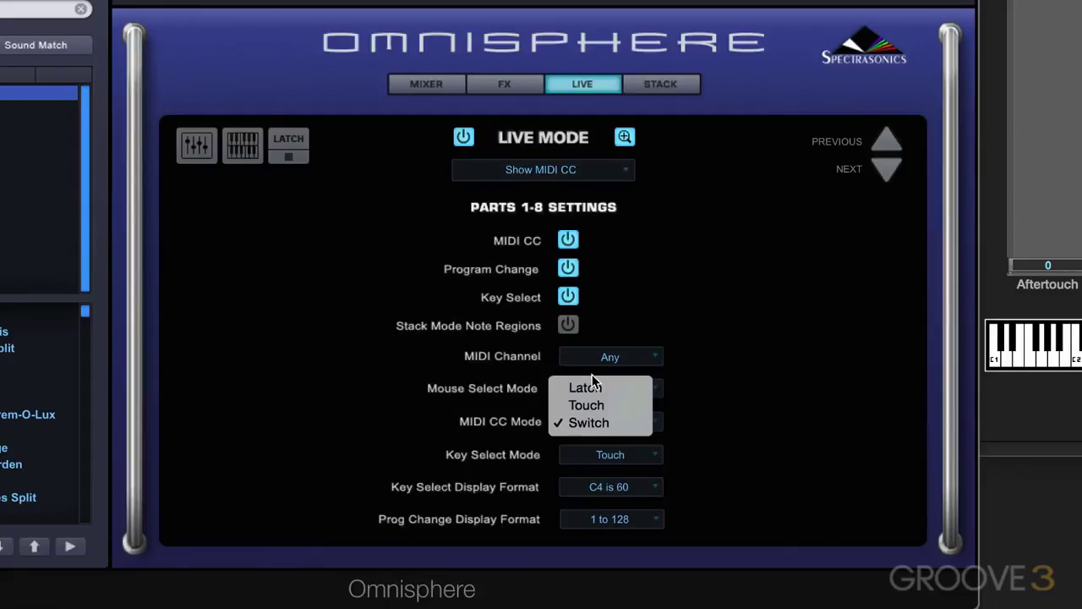
pyautogui.click(590, 387)
pyautogui.click(625, 137)
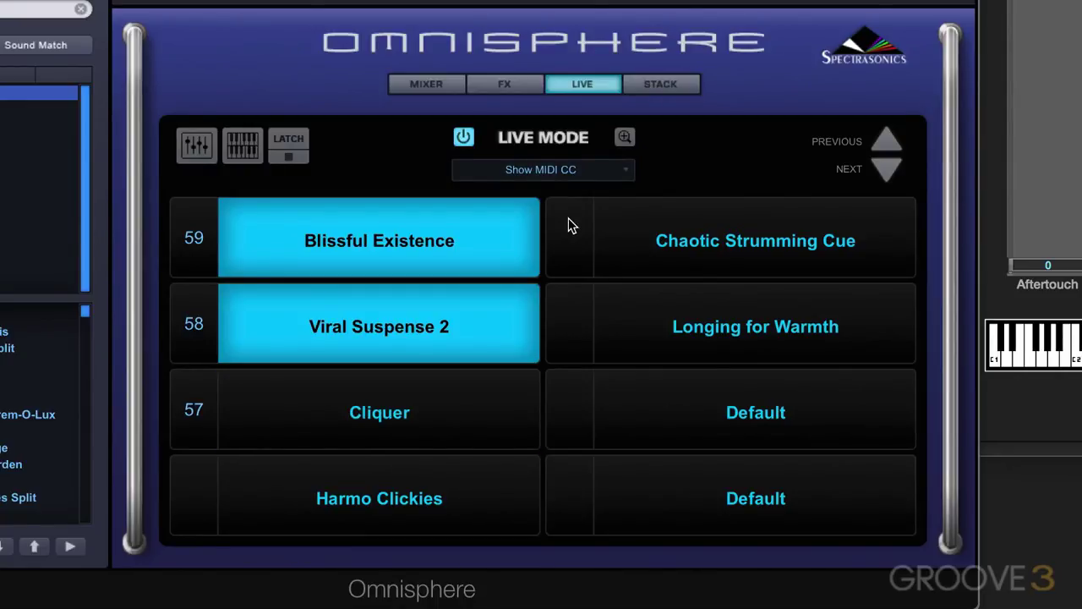
pyautogui.click(624, 137)
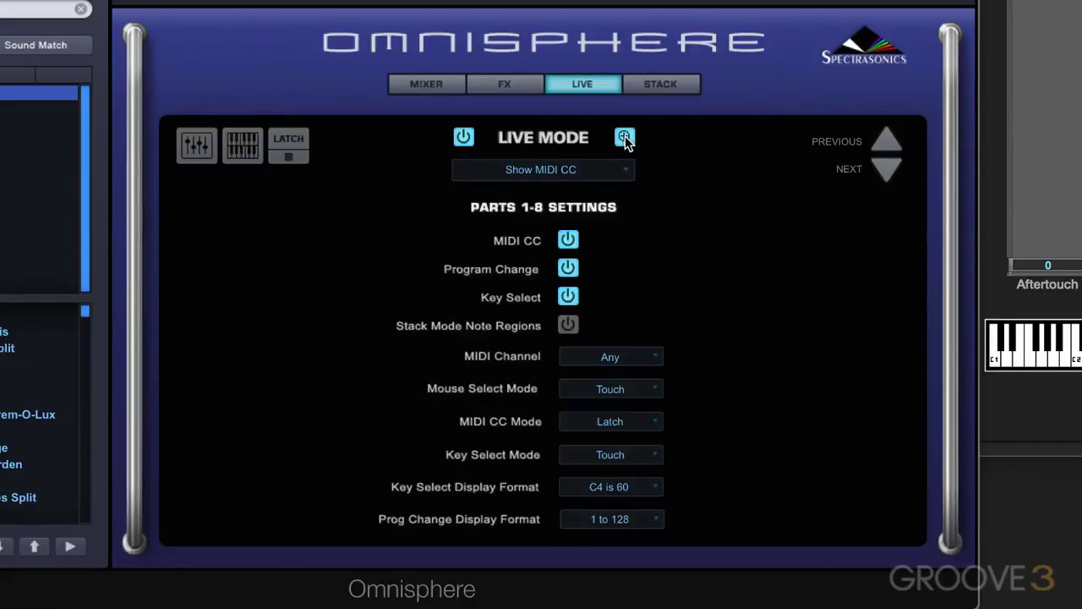
pyautogui.click(613, 425)
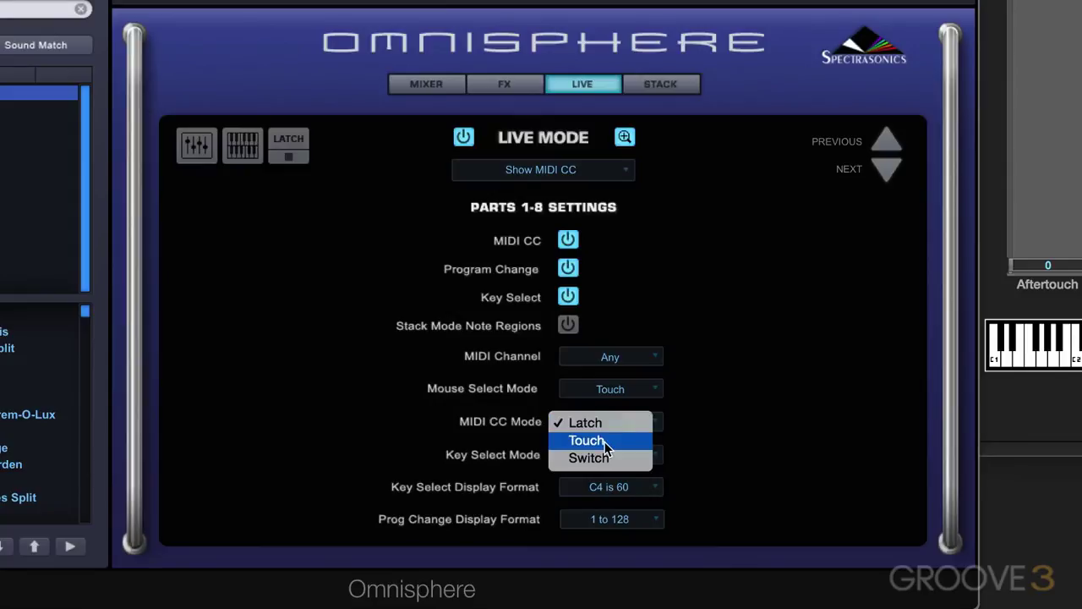
pyautogui.click(605, 440)
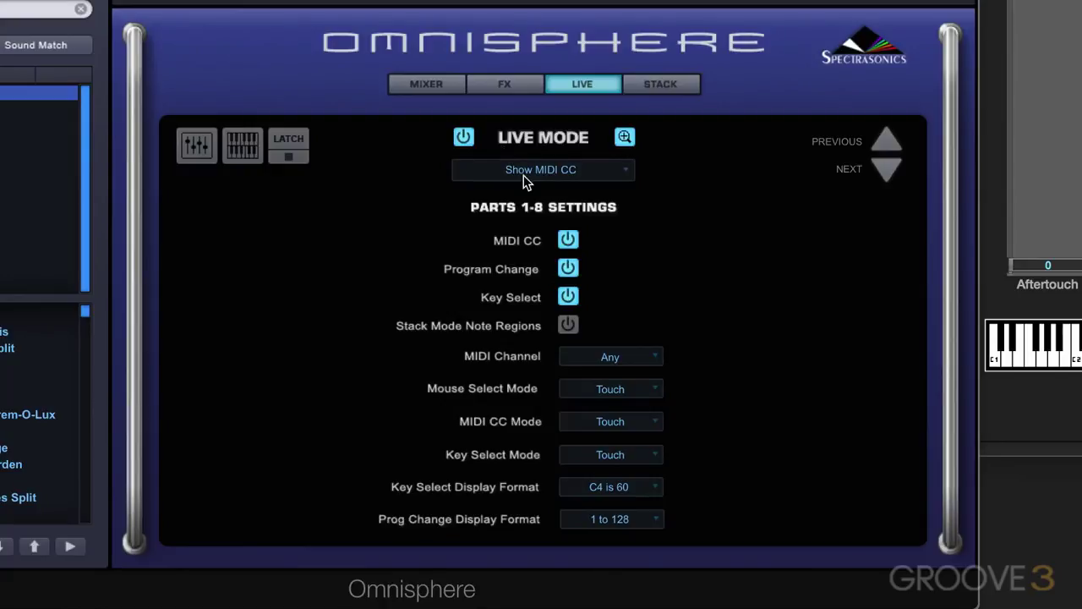
pyautogui.click(625, 137)
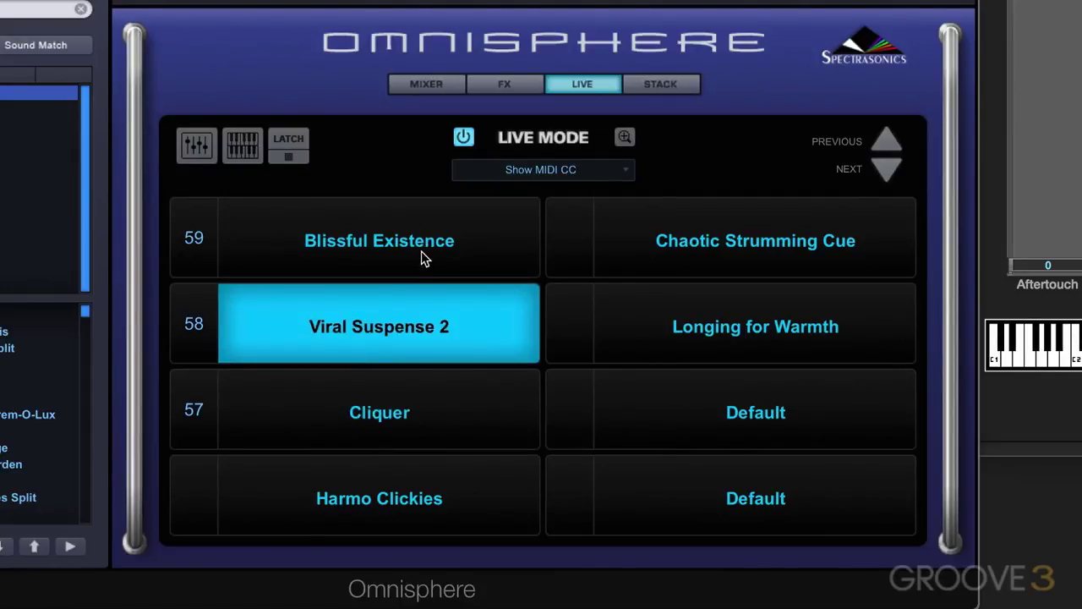
# Set MIDI CC Mode to Switch, return it to Touch, and close the Live settings.
pyautogui.click(625, 135)
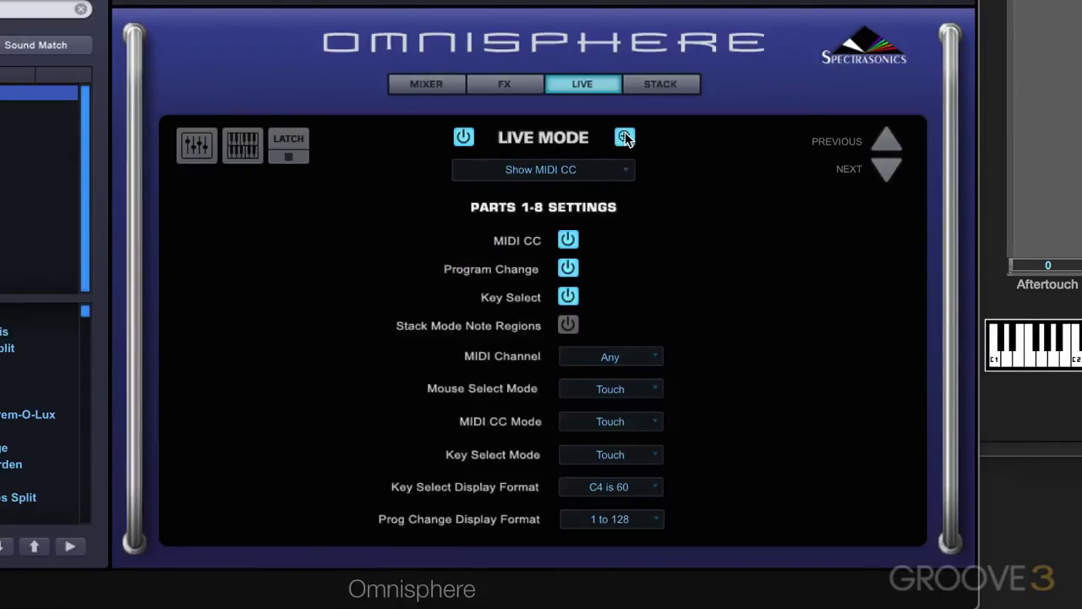
pyautogui.click(606, 422)
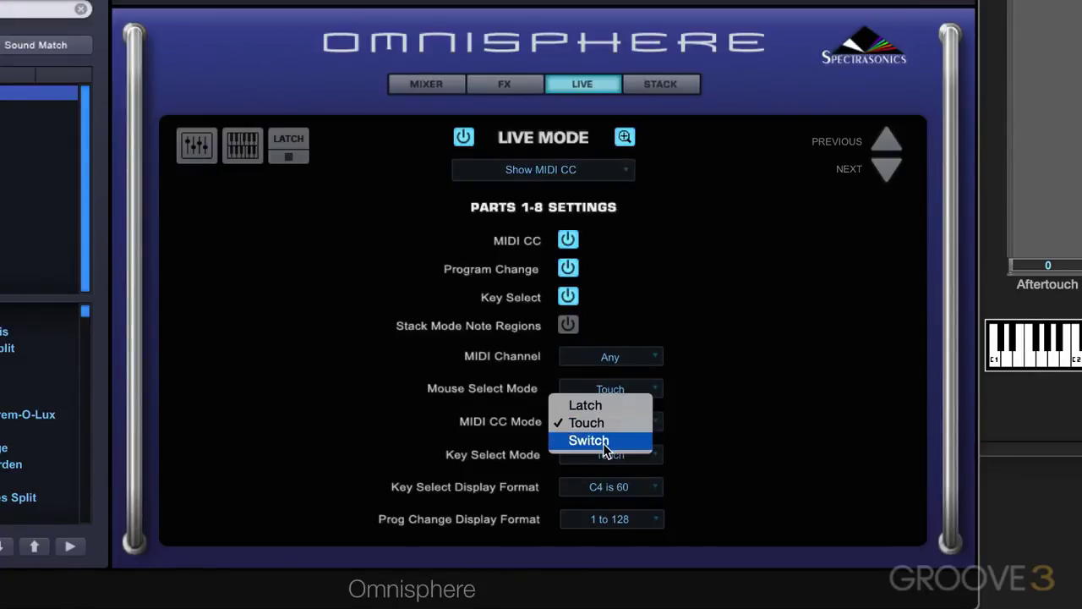
pyautogui.click(604, 447)
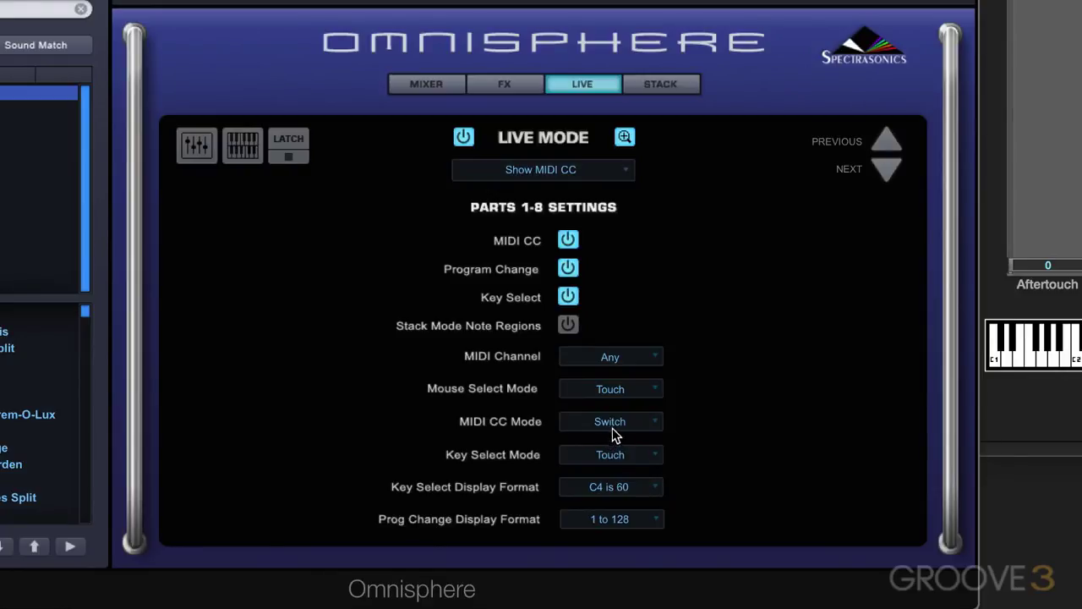
pyautogui.click(616, 427)
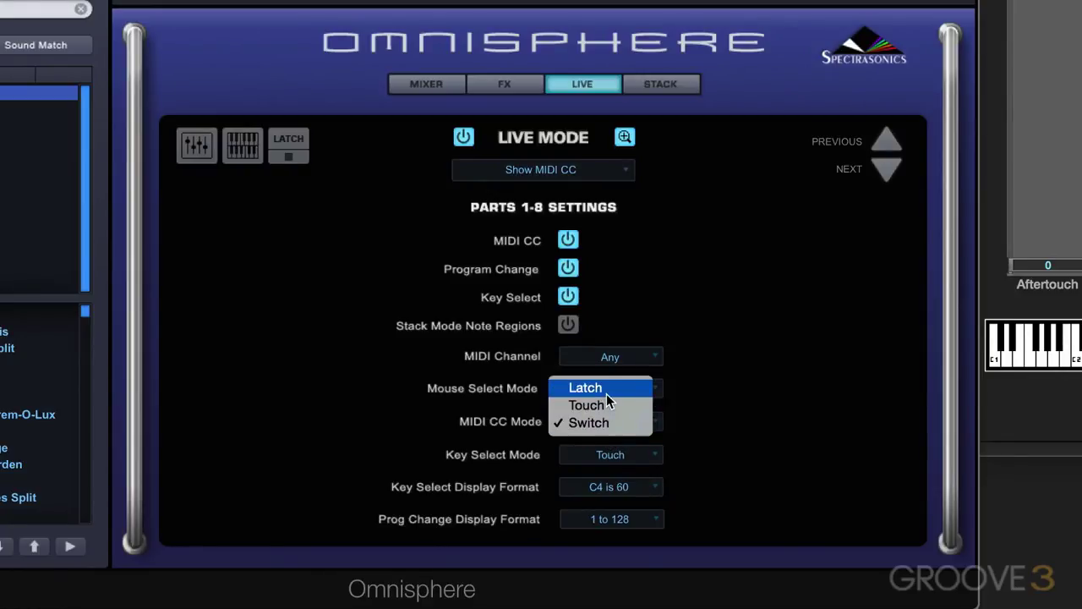
pyautogui.click(603, 406)
pyautogui.click(624, 138)
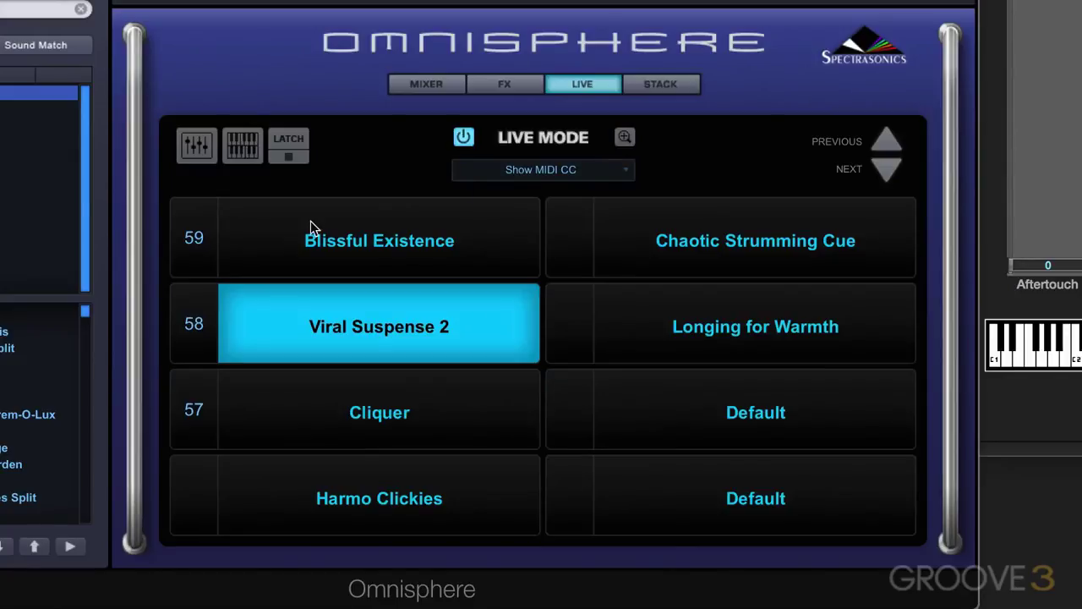
# Relabel the slots with part numbers, then back to MIDI CC numbers.
pyautogui.click(571, 172)
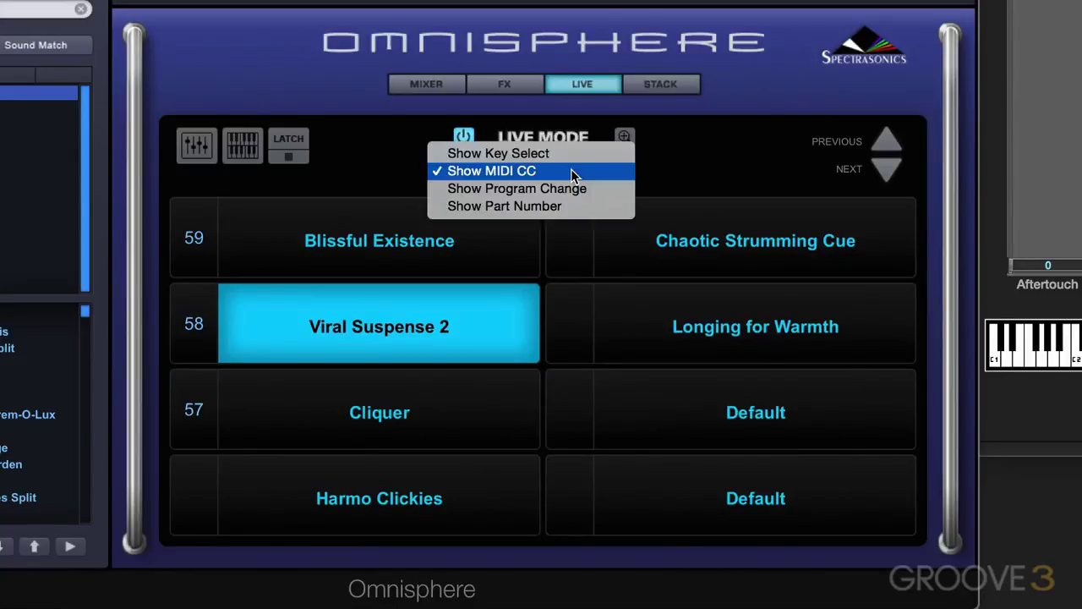
pyautogui.click(560, 205)
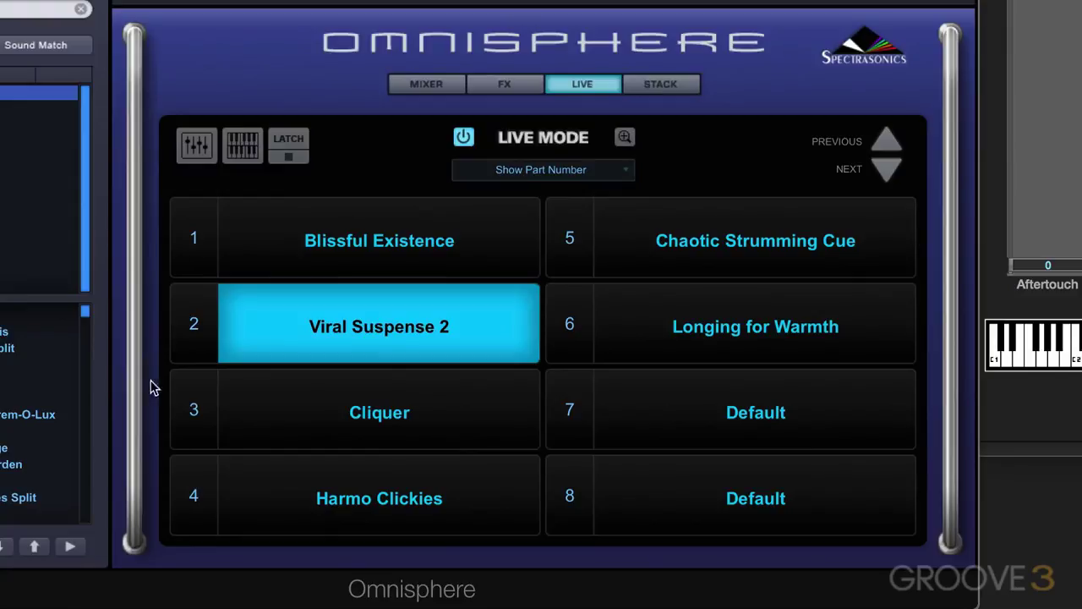
pyautogui.click(591, 174)
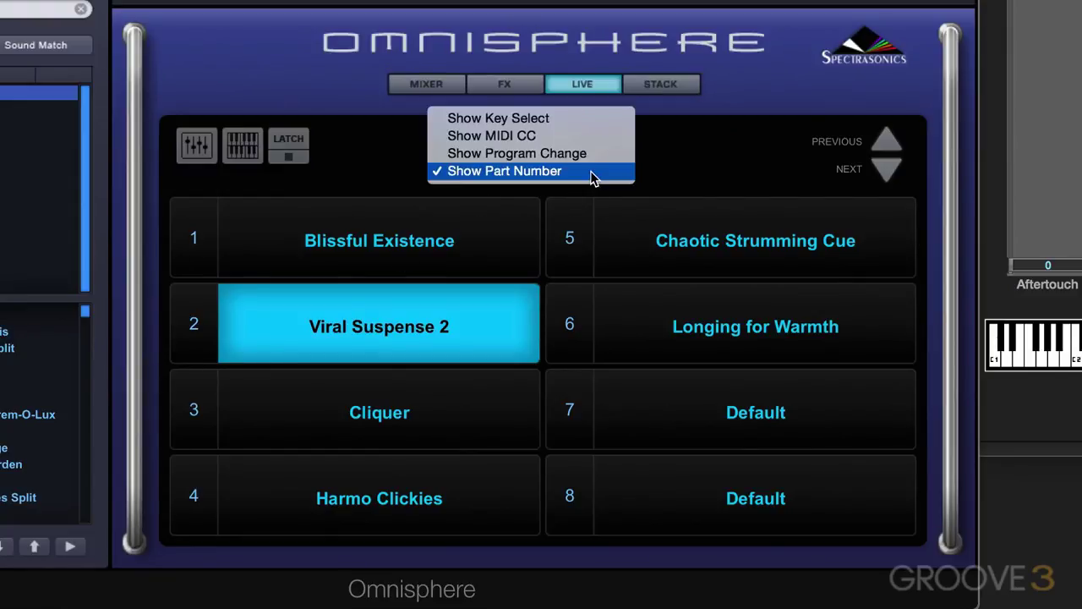
pyautogui.click(568, 137)
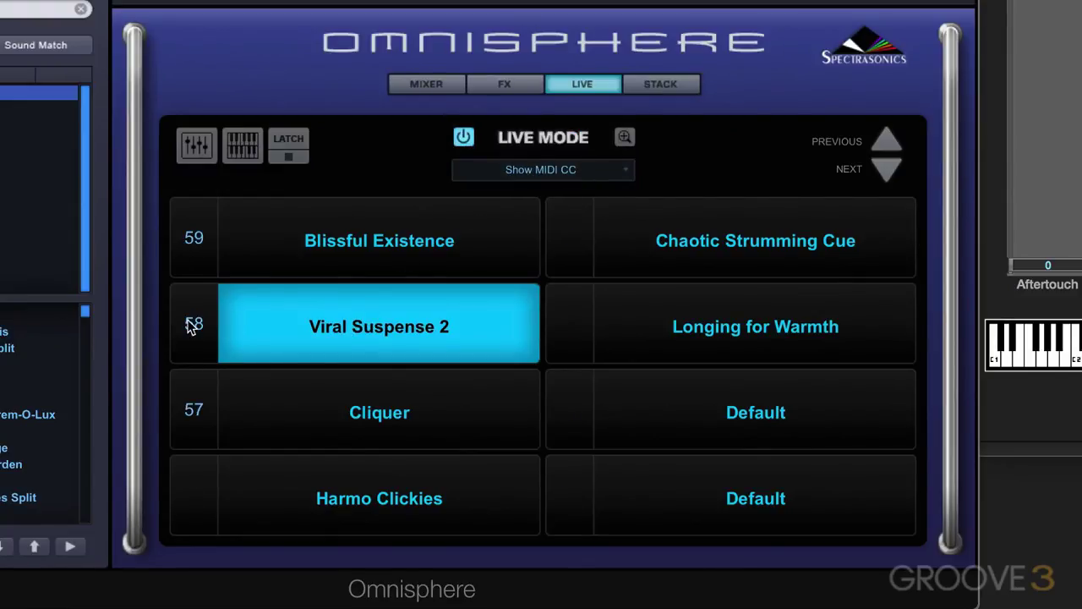
# Move Viral Suspense 2, Cliquer and Harmo Clickies into CC slots 59, 58 and 57, then show the mixer.
pyautogui.moveTo(307, 345); pyautogui.dragTo(332, 255)
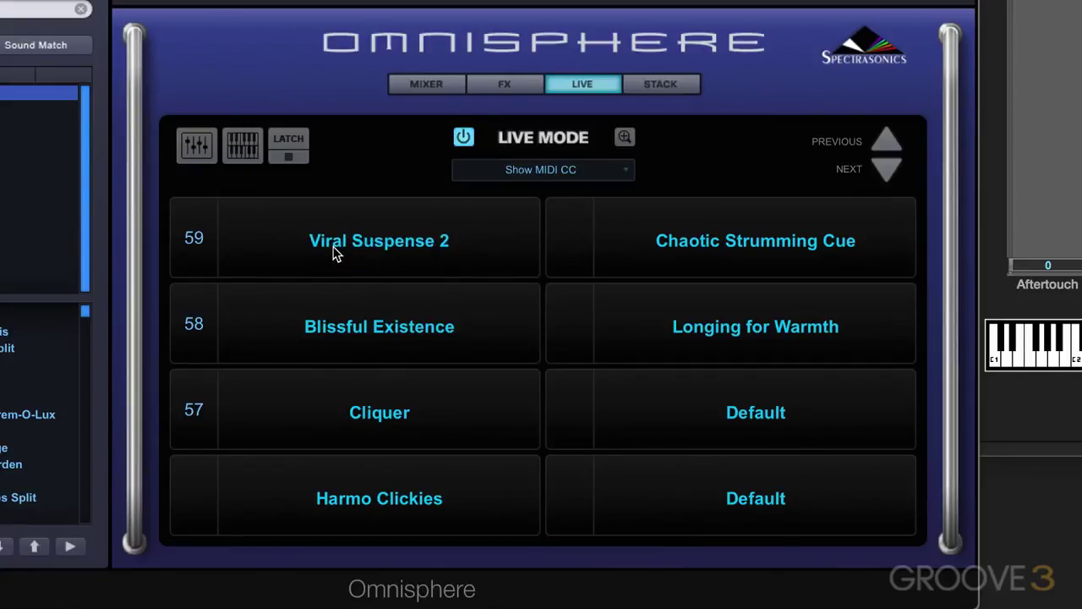
pyautogui.click(357, 388)
pyautogui.moveTo(356, 382); pyautogui.dragTo(363, 321)
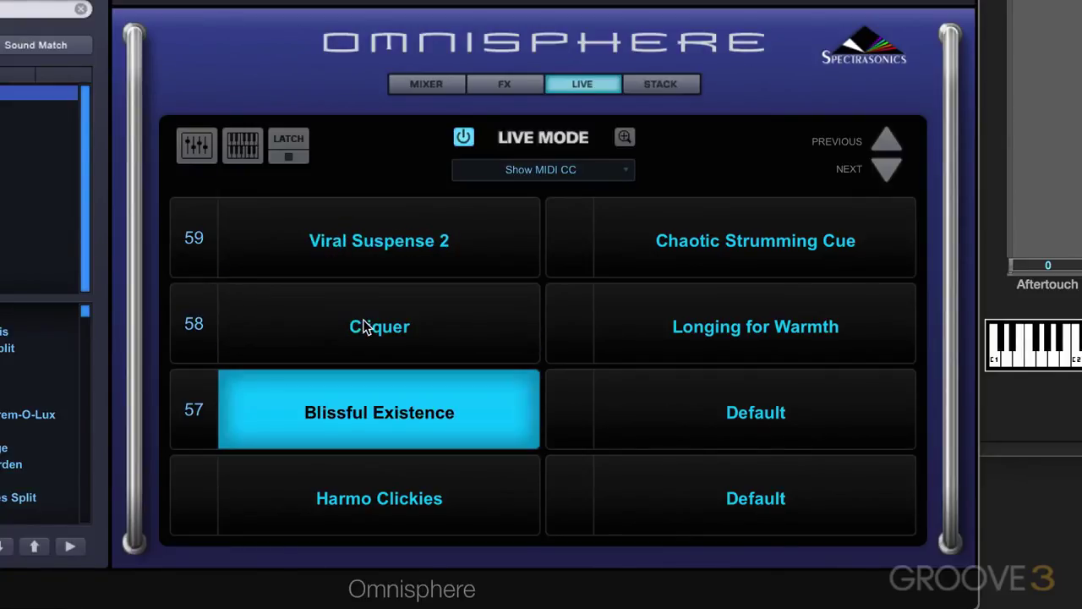
pyautogui.moveTo(381, 508); pyautogui.dragTo(370, 425)
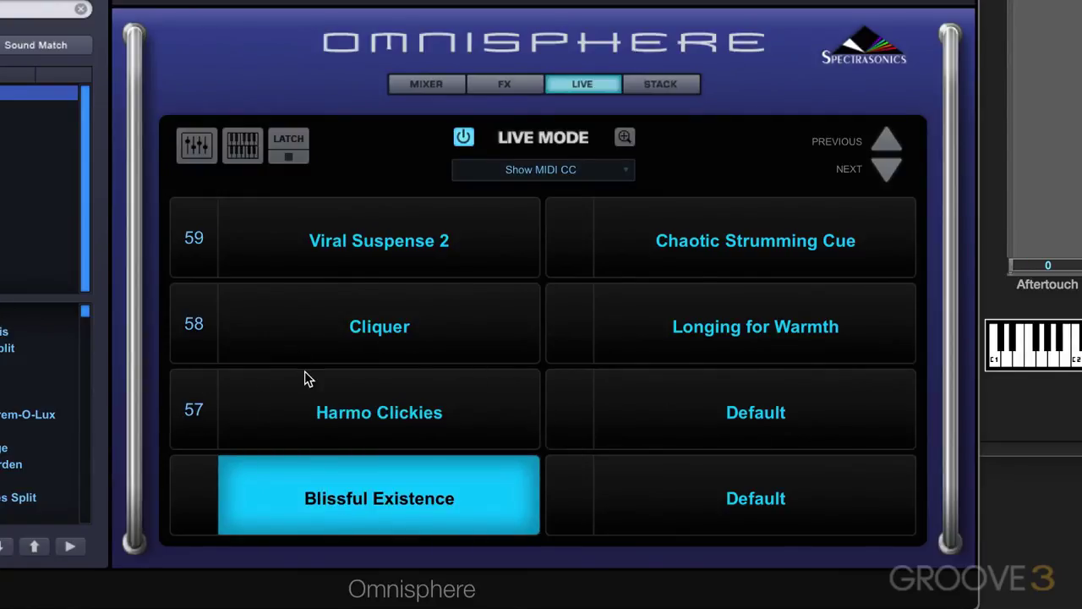
pyautogui.click(422, 86)
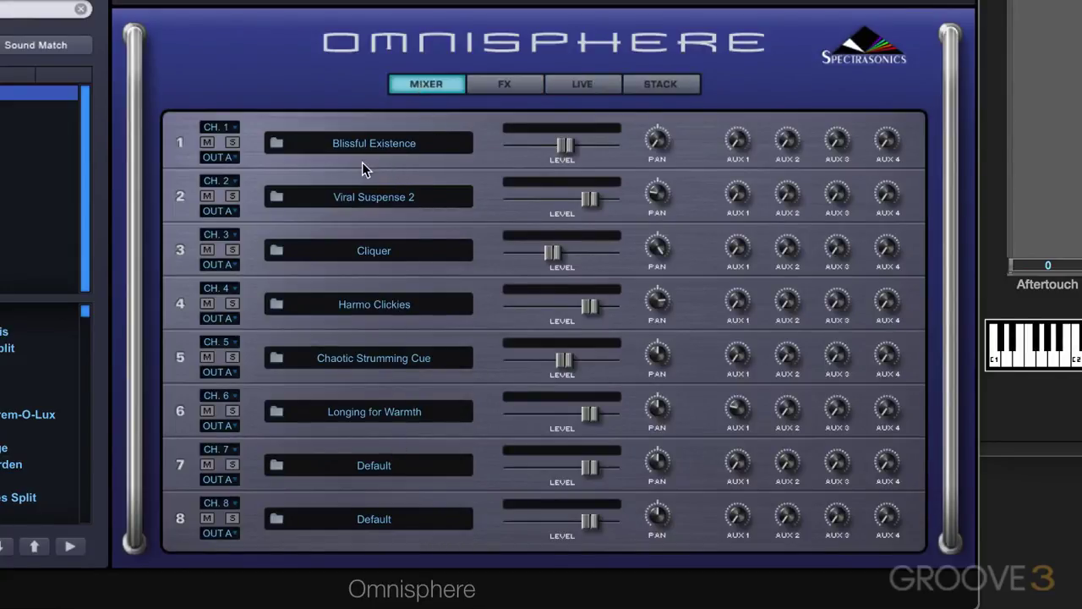
# Return to the Live grid and label the slots with their trigger keys.
pyautogui.click(597, 83)
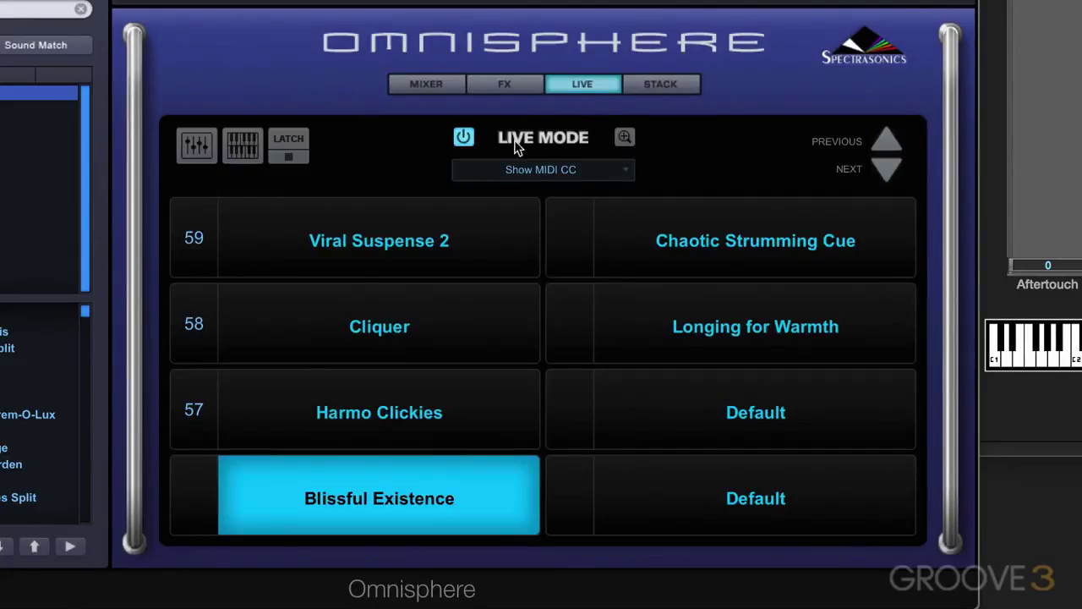
pyautogui.click(534, 169)
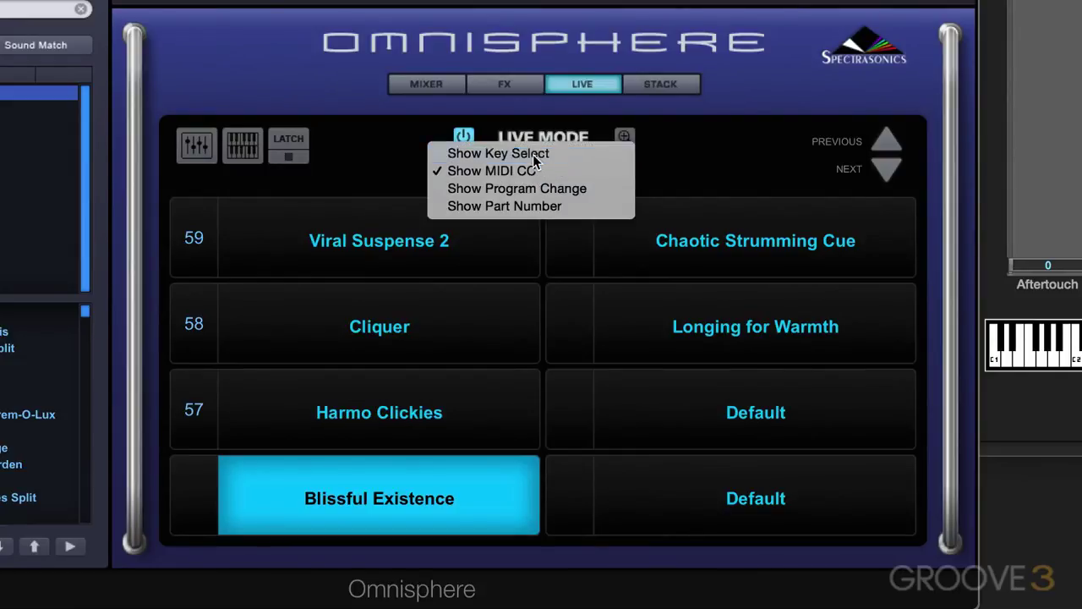
pyautogui.click(533, 154)
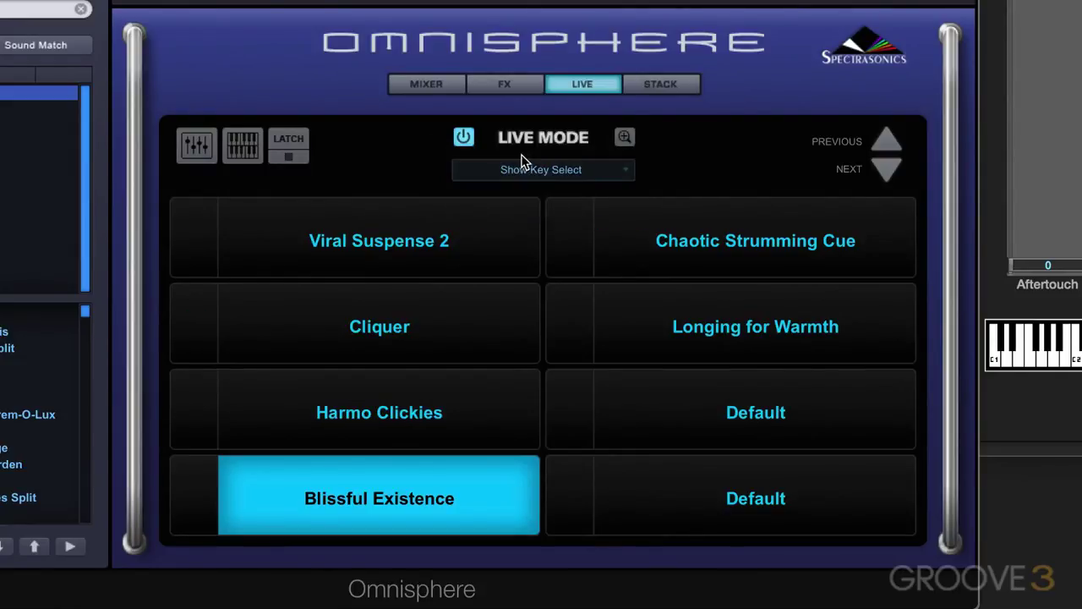
# MIDI Note Learn G6, G#6 and A6 for Viral Suspense 2, Cliquer and Longing for Warmth.
pyautogui.click(328, 241)
pyautogui.rightClick(351, 242)
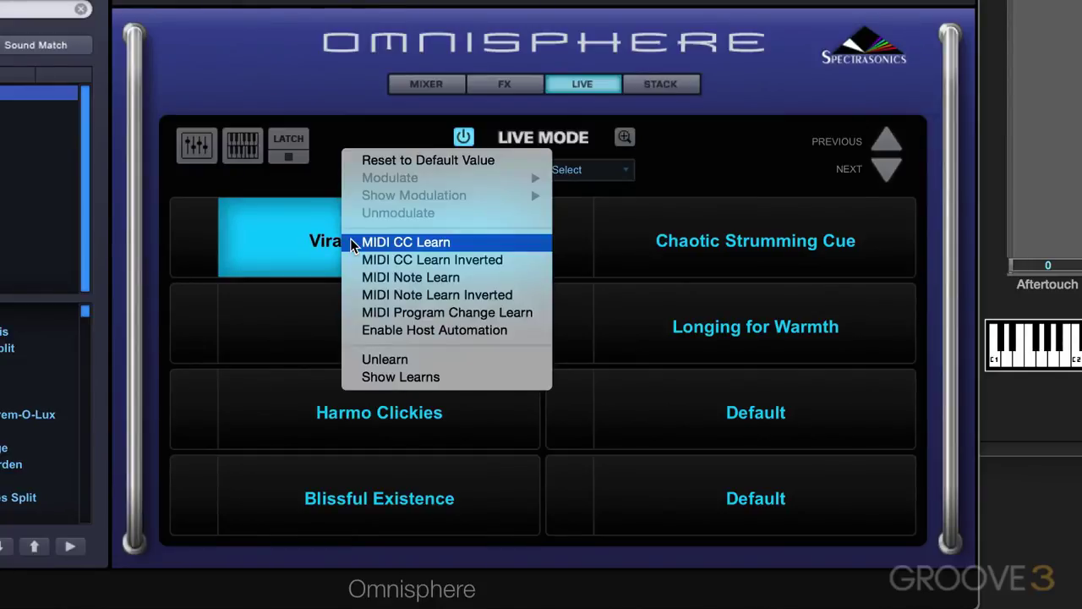
pyautogui.click(367, 277)
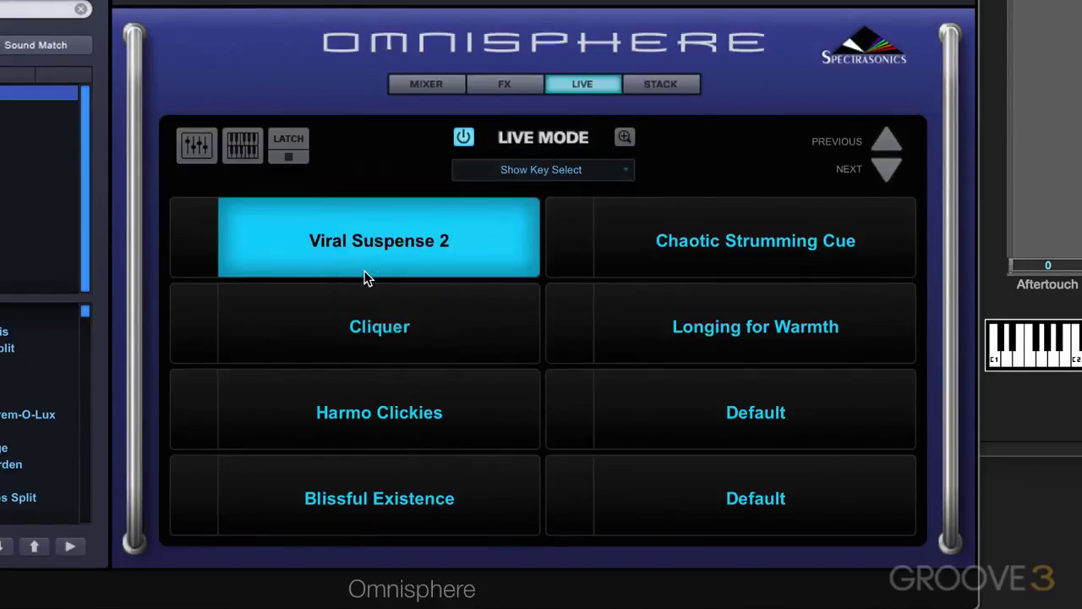
pyautogui.rightClick(374, 332)
pyautogui.click(375, 331)
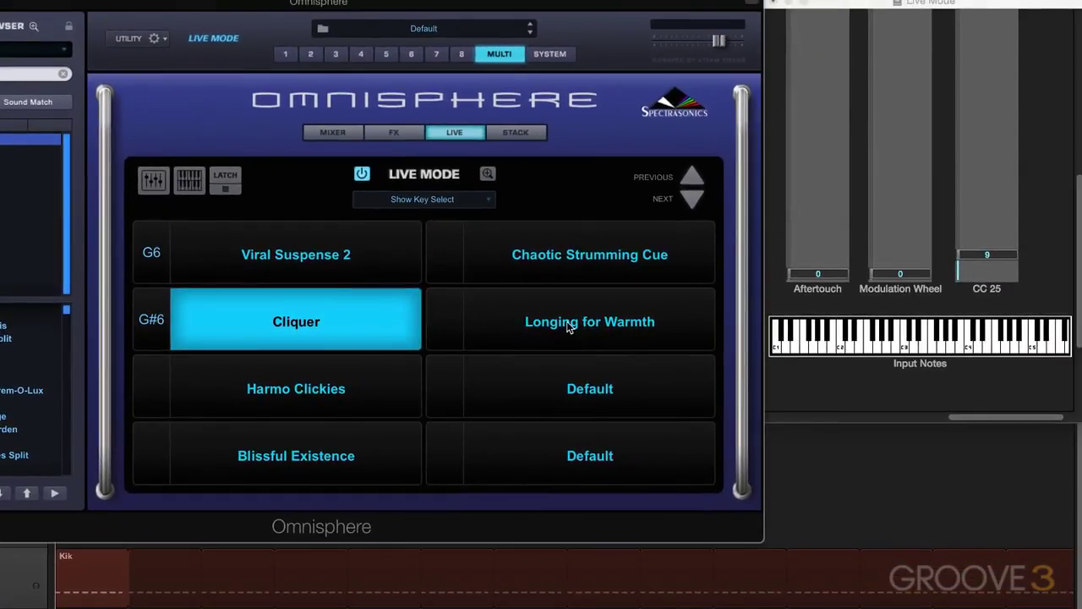
pyautogui.rightClick(569, 324)
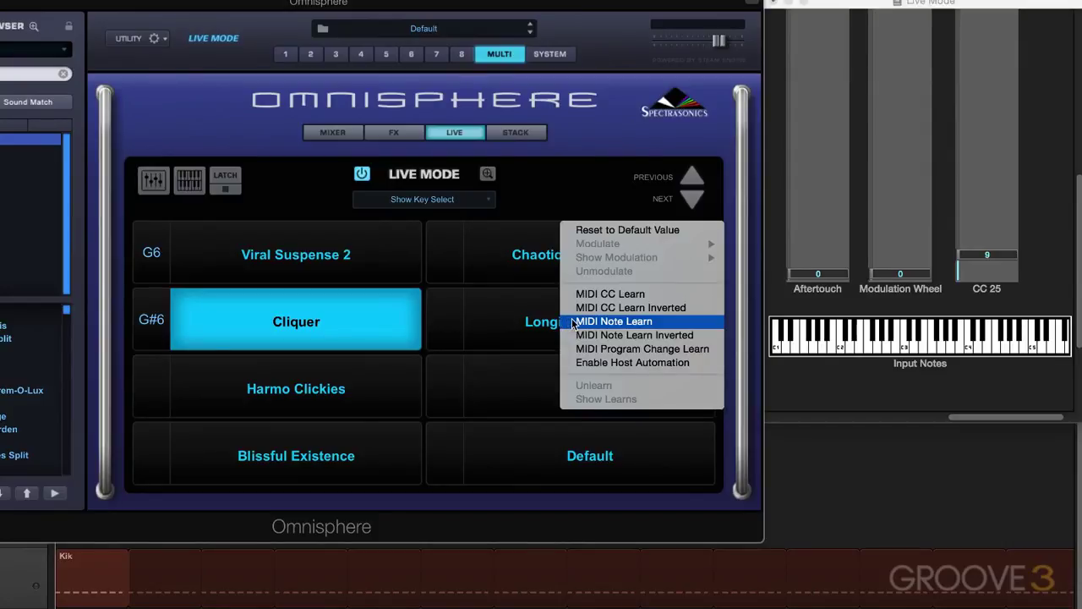
pyautogui.click(572, 321)
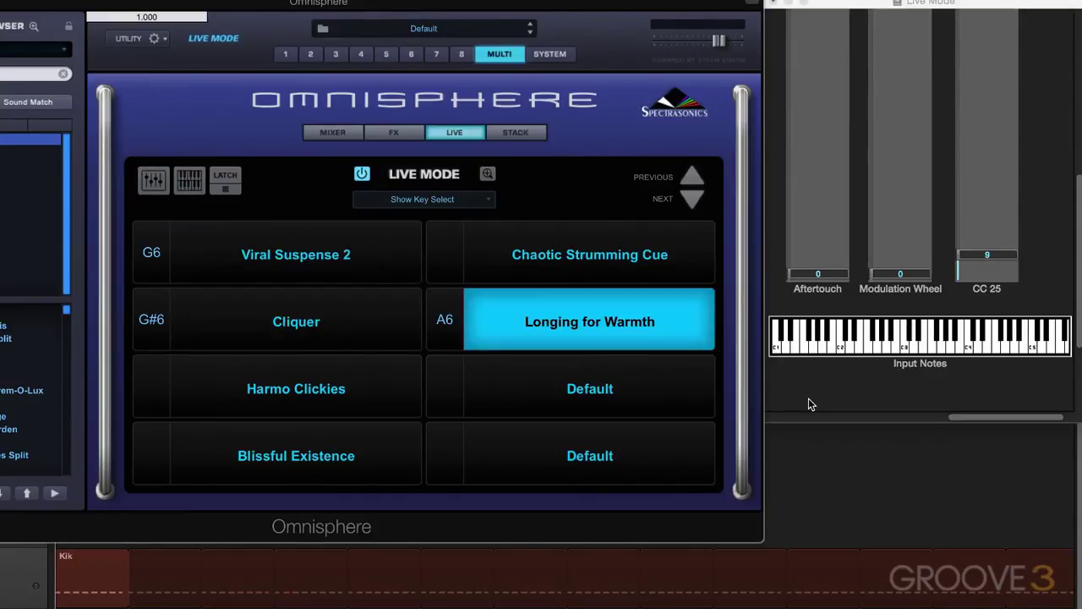
# Relabel slots from program change to part numbers and add per-slot level, mute and solo controls.
pyautogui.click(454, 202)
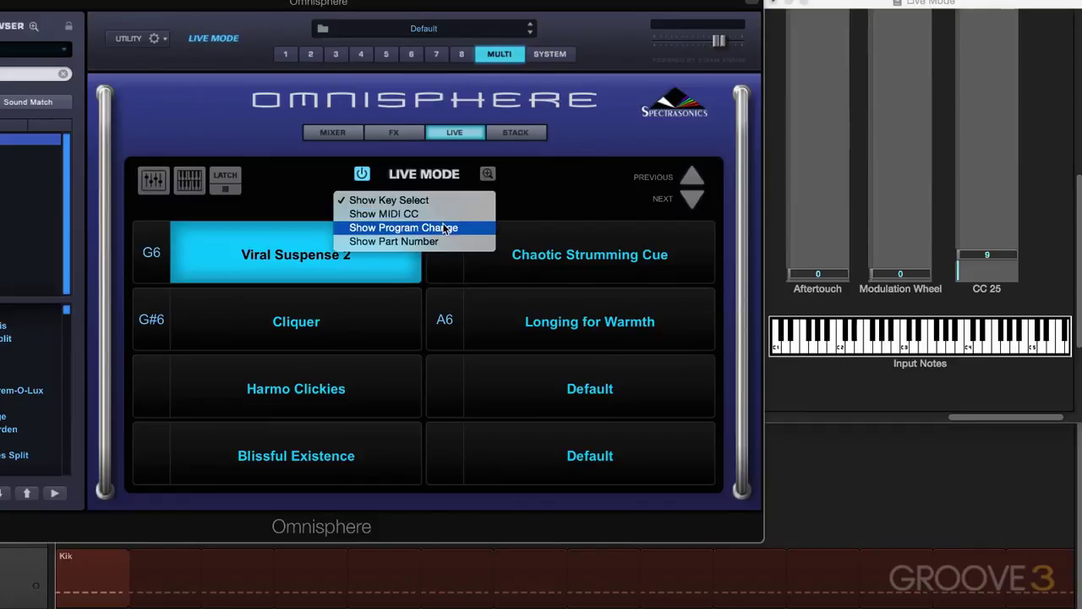
pyautogui.click(445, 228)
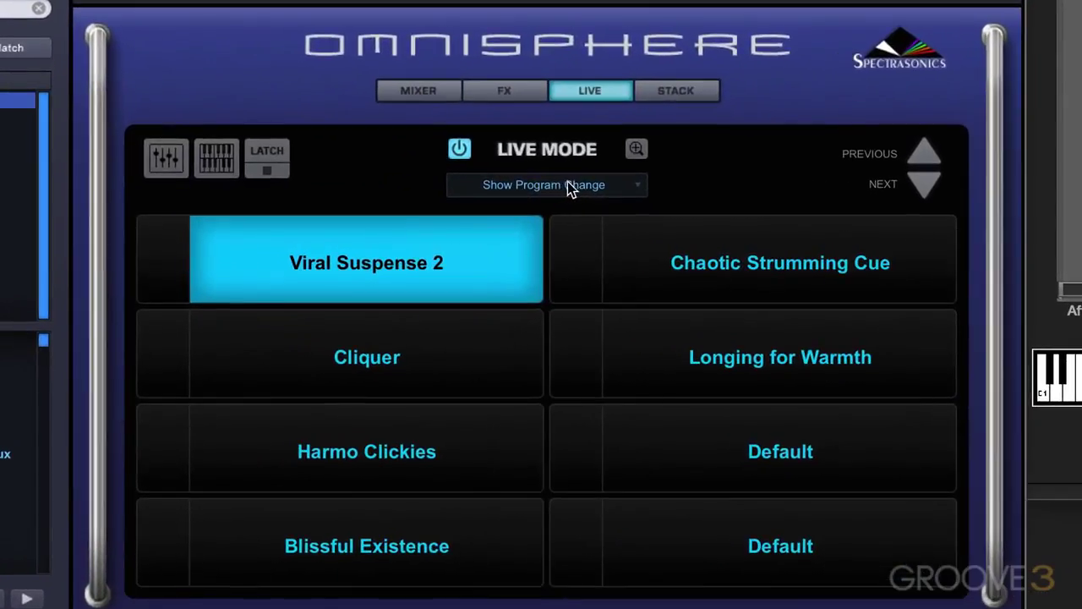
pyautogui.click(573, 184)
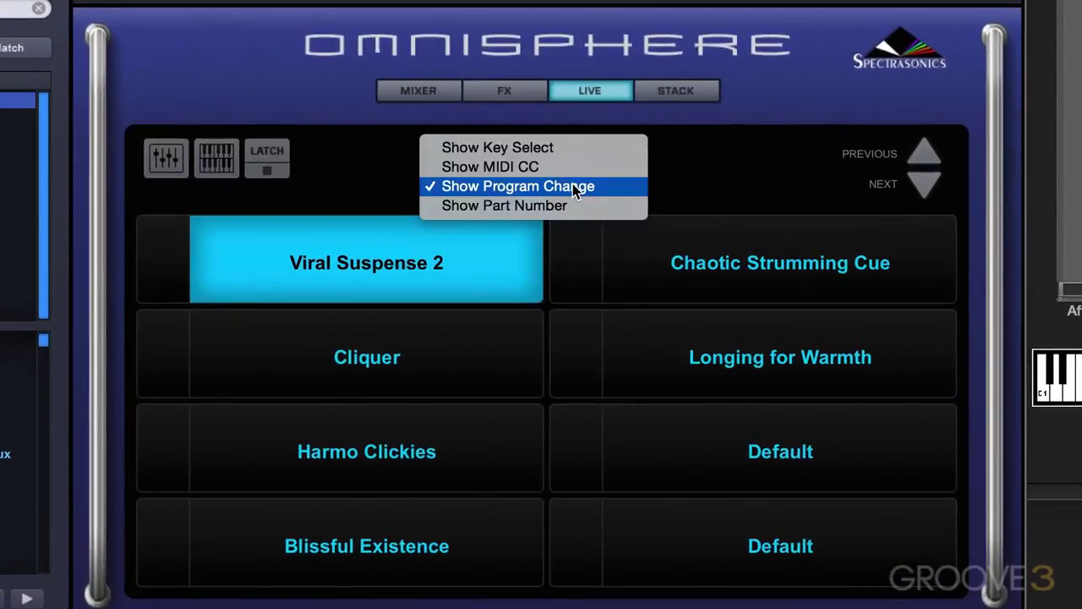
pyautogui.click(562, 205)
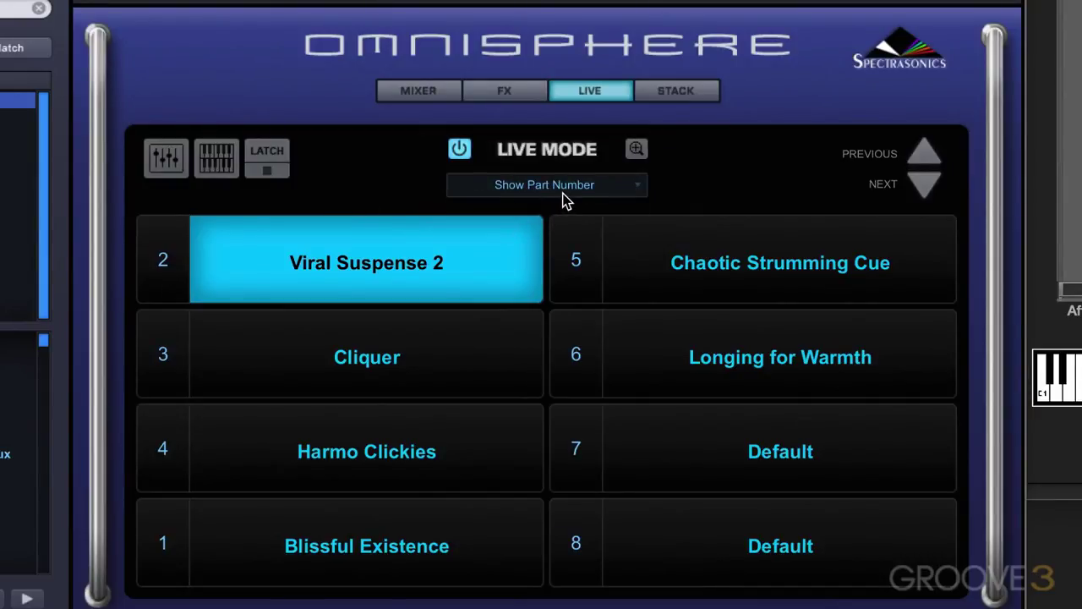
pyautogui.click(162, 164)
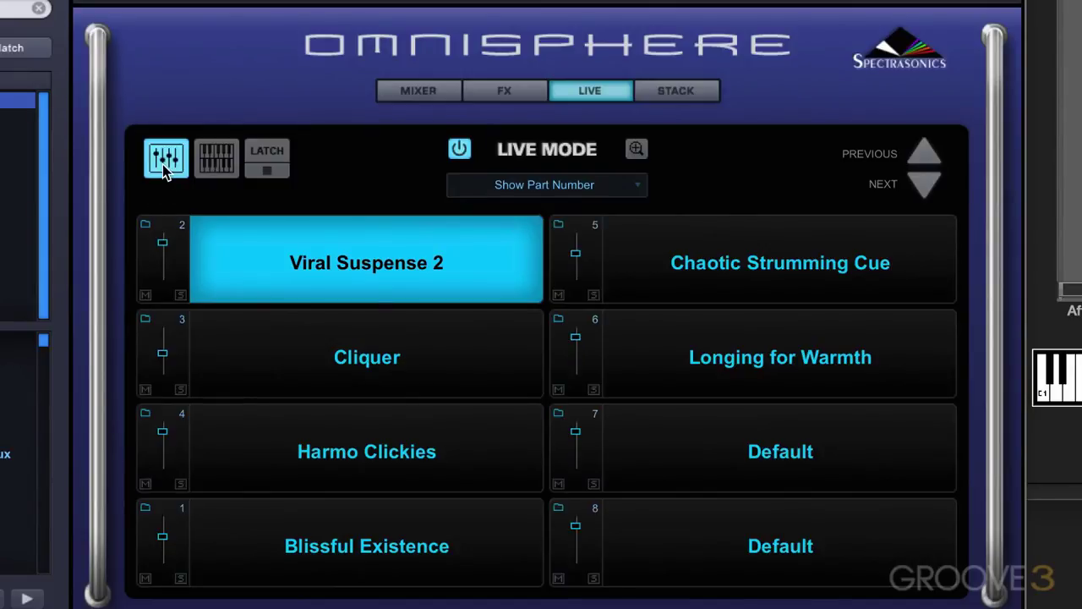
# Open Viral Suspense 2's Trilian page, then return to Omnisphere's multi Live overview.
pyautogui.click(146, 226)
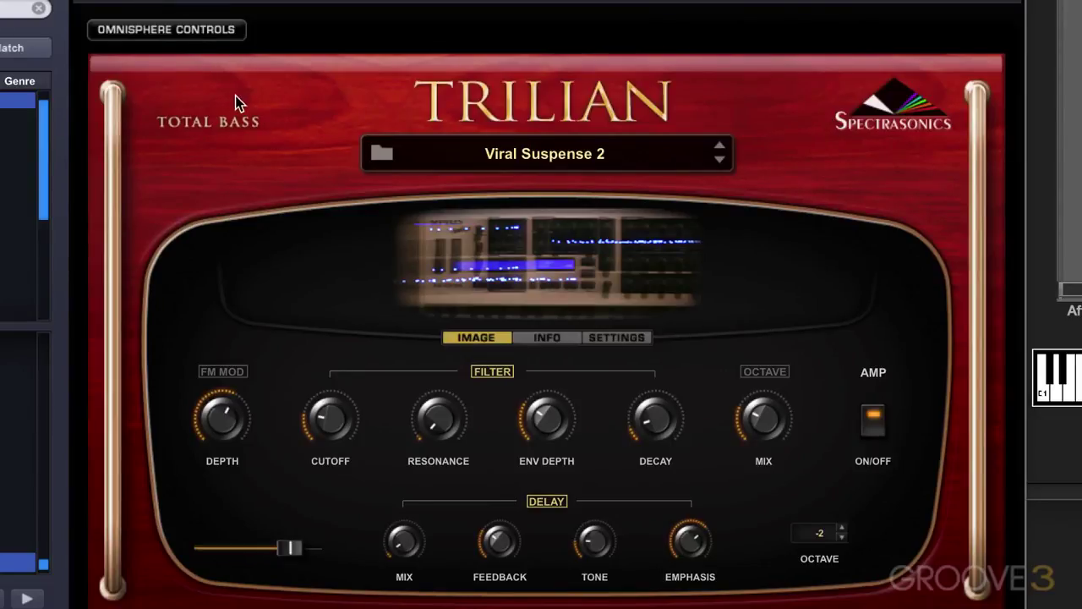
pyautogui.click(166, 30)
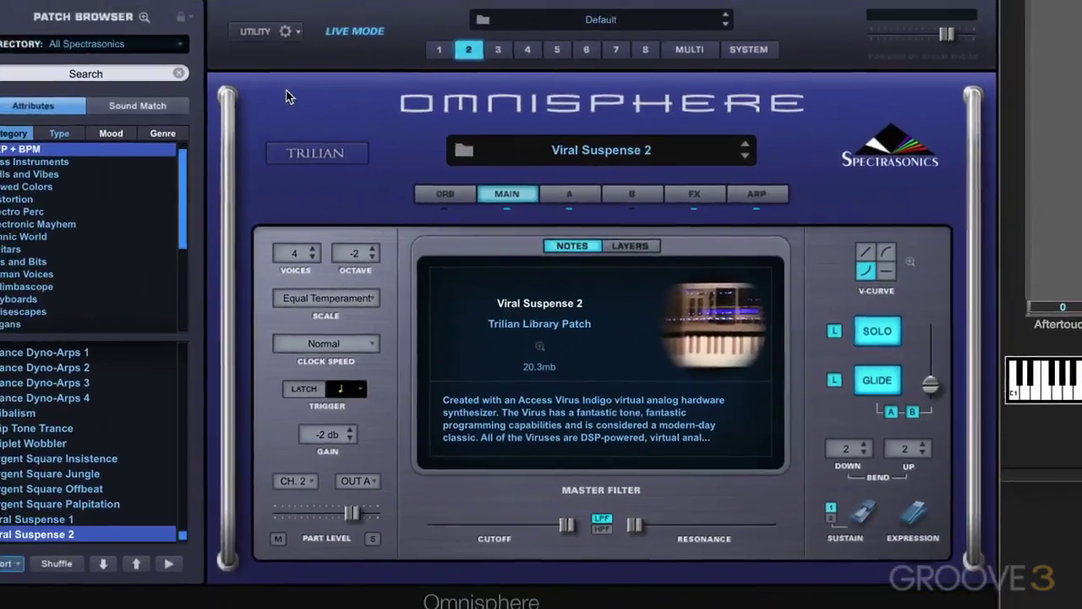
pyautogui.click(693, 70)
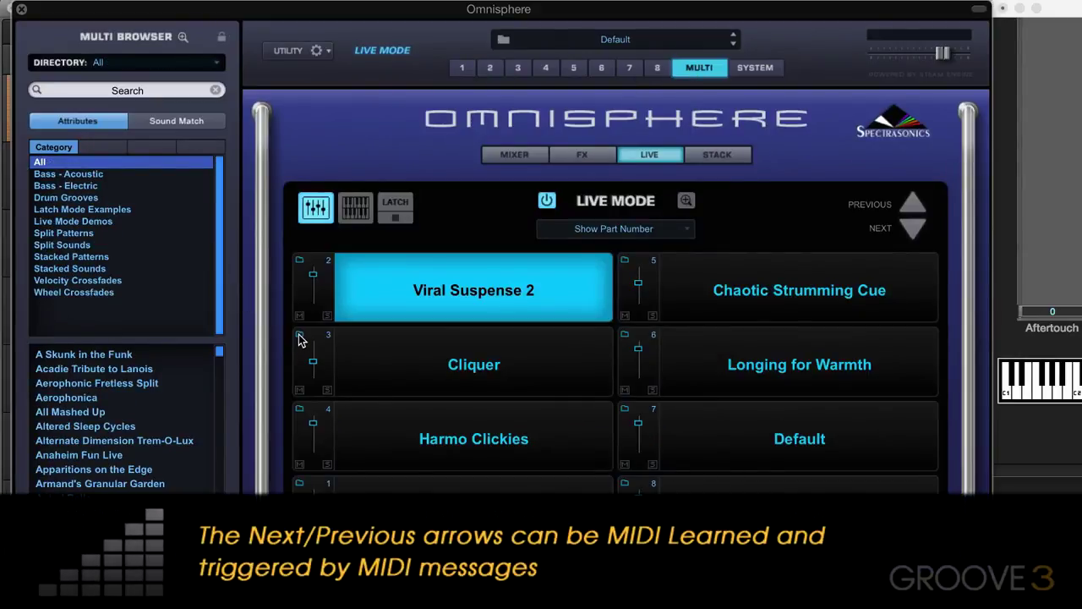
# Open and close the patch browsers for parts 3 and 4, and toggle Part 4's mute.
pyautogui.click(299, 334)
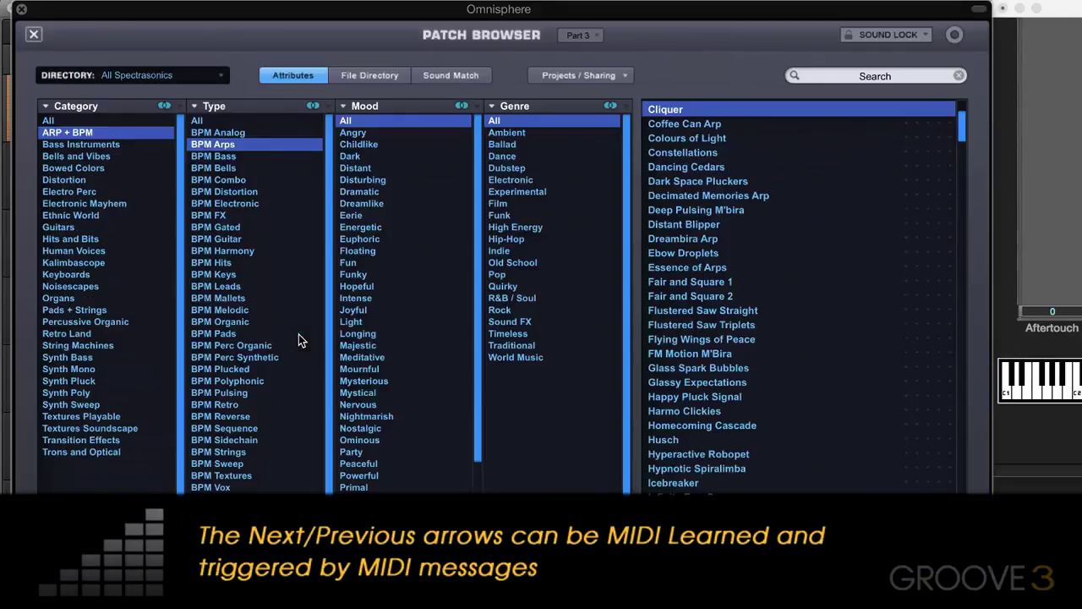
pyautogui.click(34, 34)
pyautogui.click(300, 414)
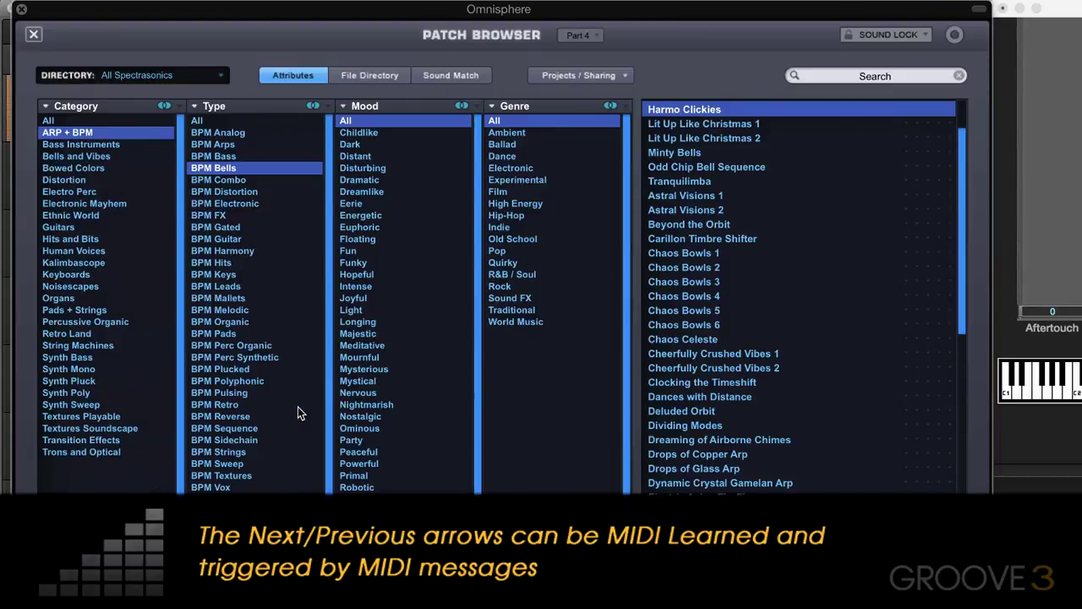
pyautogui.click(32, 35)
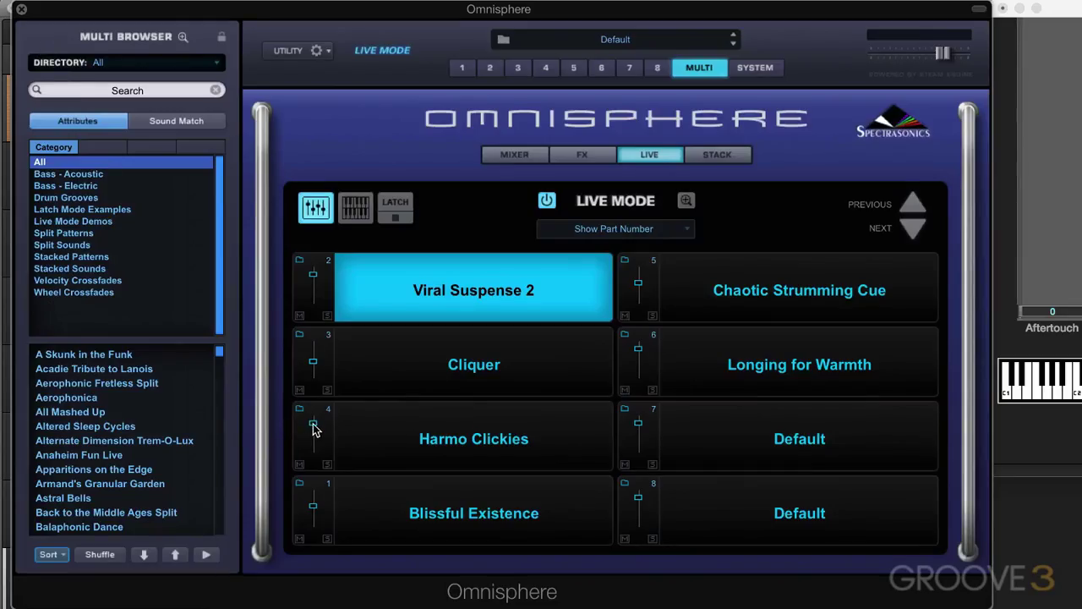
pyautogui.click(300, 464)
pyautogui.click(301, 465)
# Split the Live grid into two groups: parts 1-4 and parts 5-8.
pyautogui.click(358, 208)
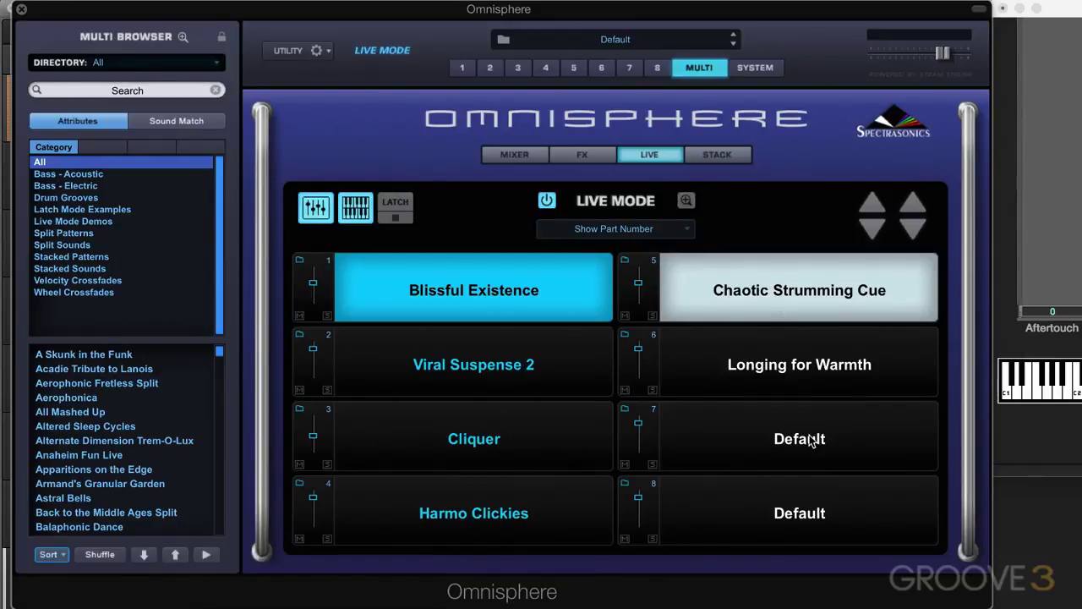
# Return to the single-group layout, turn Latch on, and keep part 2 on Trigger next beat.
pyautogui.click(356, 208)
pyautogui.click(382, 207)
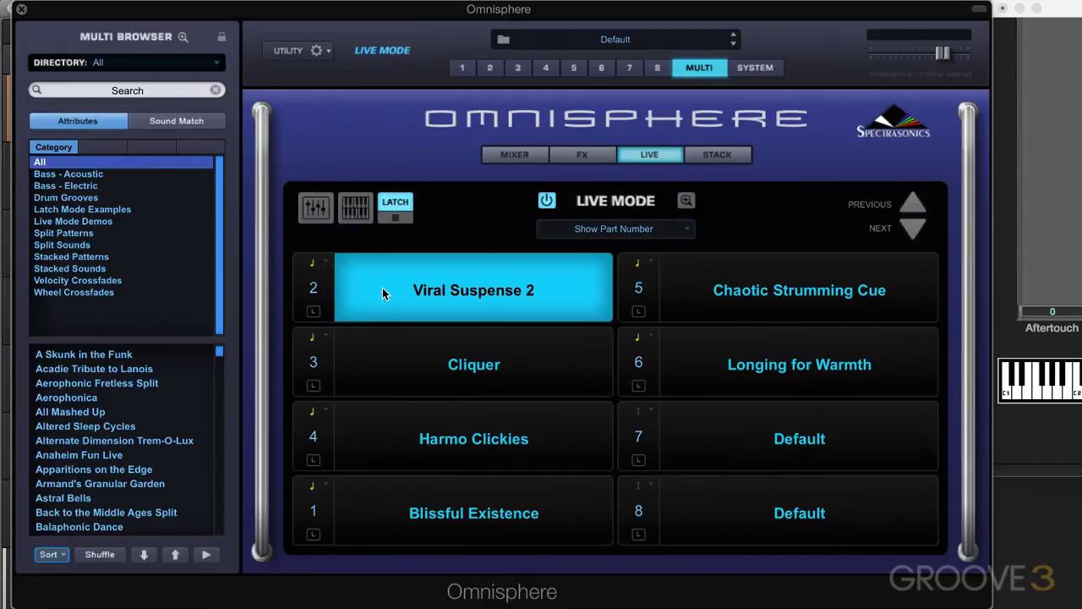
pyautogui.click(312, 264)
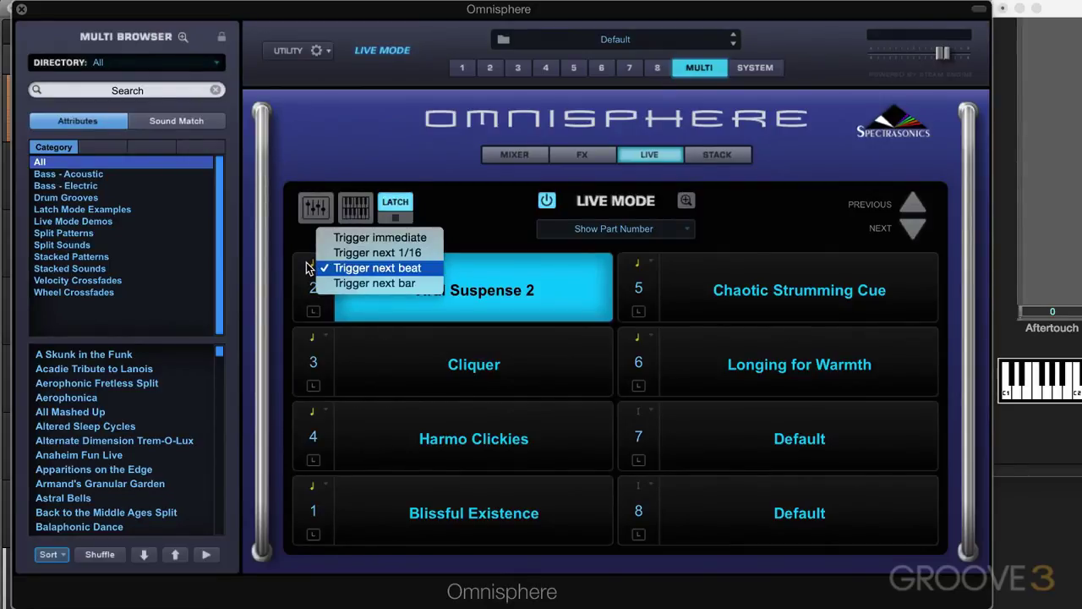
pyautogui.click(309, 269)
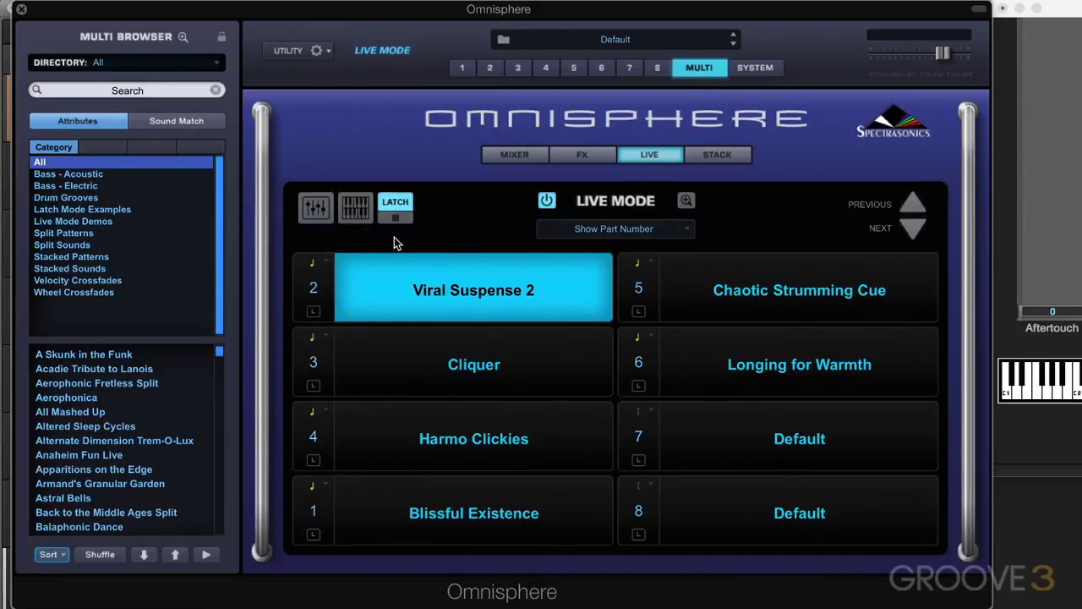
# Step forward and back through Cliquer and Harmo Clickies toward Blissful Existence in part 1.
pyautogui.click(916, 231)
pyautogui.click(919, 232)
pyautogui.click(913, 208)
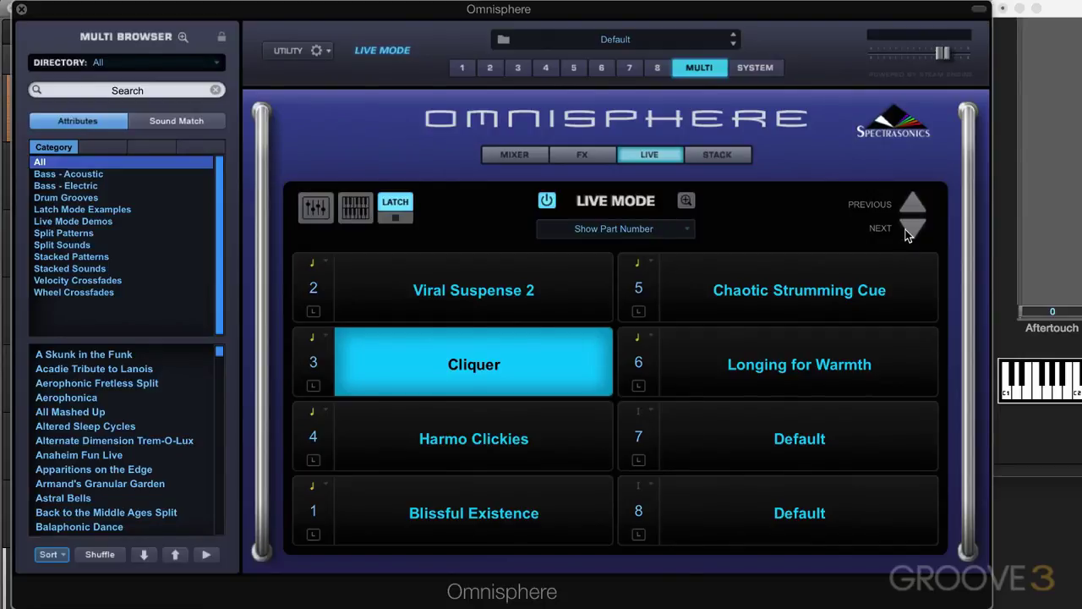
pyautogui.click(909, 230)
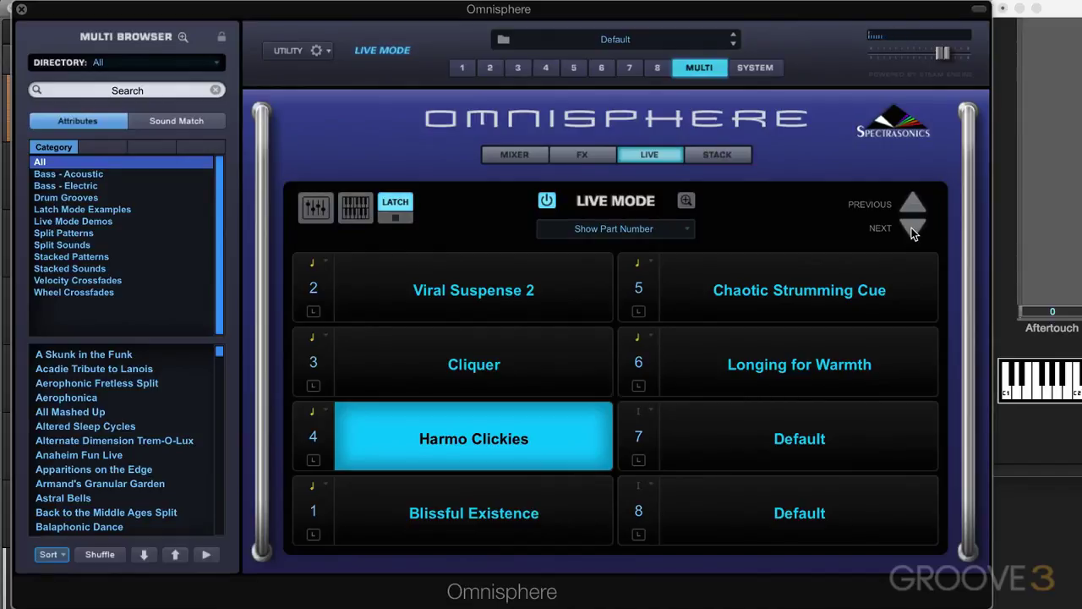
pyautogui.click(911, 227)
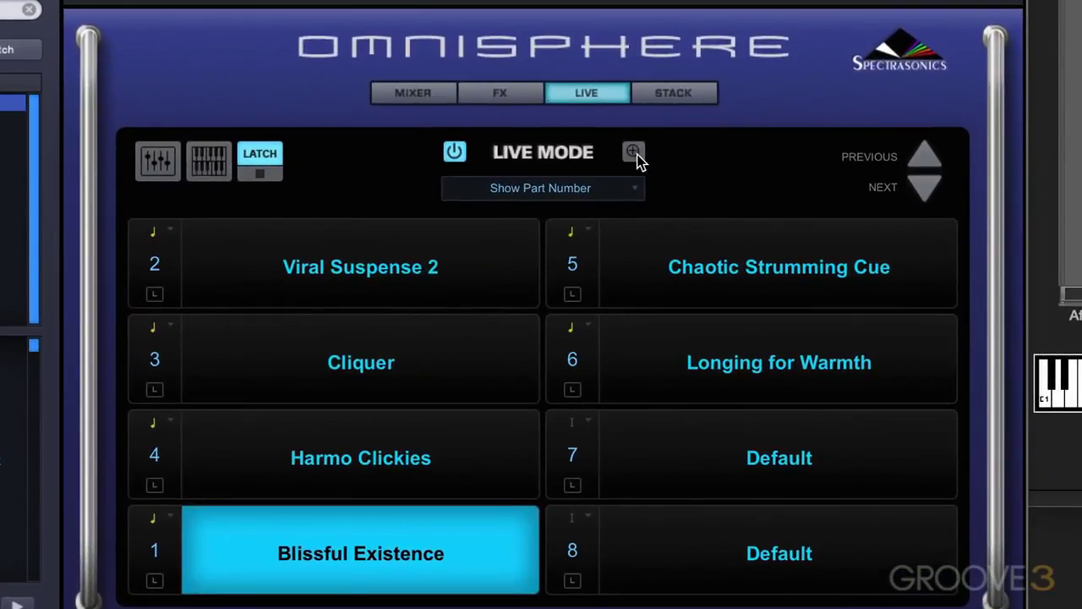
# Open the Parts 1-8 Live Mode settings, checking the part label display choices without changing them.
pyautogui.click(633, 152)
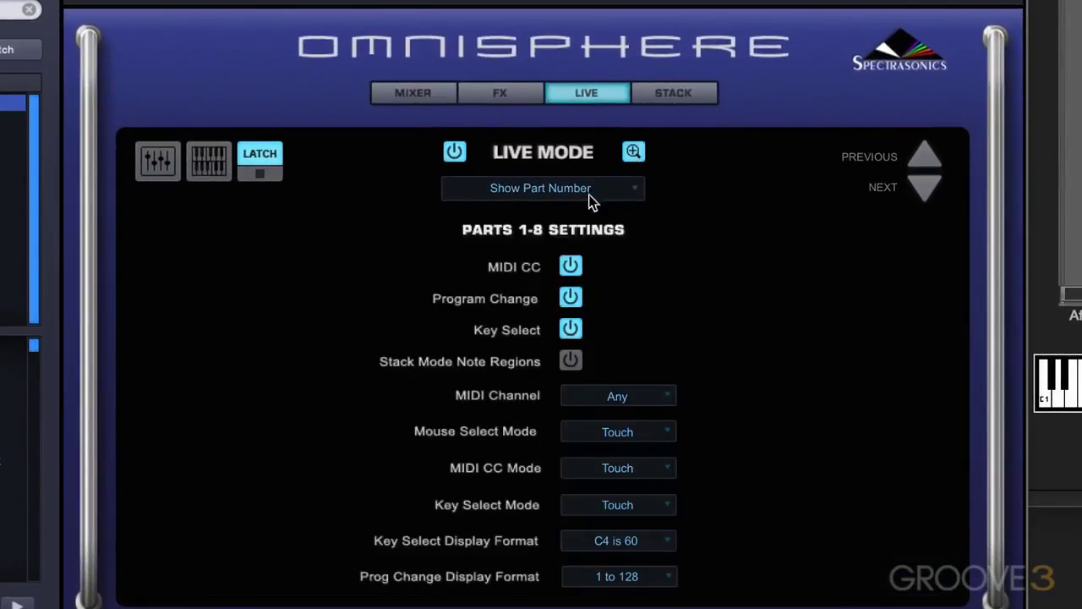
pyautogui.click(551, 188)
pyautogui.click(758, 211)
pyautogui.click(638, 155)
pyautogui.click(636, 154)
# Toggle MIDI CC part selection off and on, then Stack Mode Note Regions on and off.
pyautogui.click(572, 267)
pyautogui.click(572, 267)
pyautogui.click(571, 362)
pyautogui.click(575, 363)
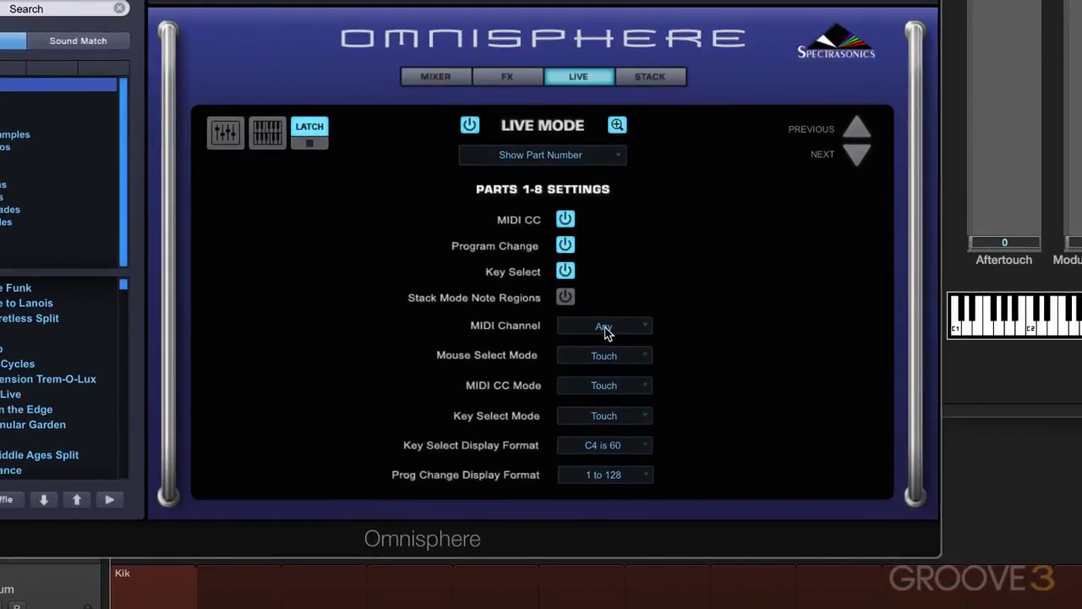
# Keep MIDI Channel at Any, switch to the split layout, and set parts 1-4 to channel 1.
pyautogui.click(605, 327)
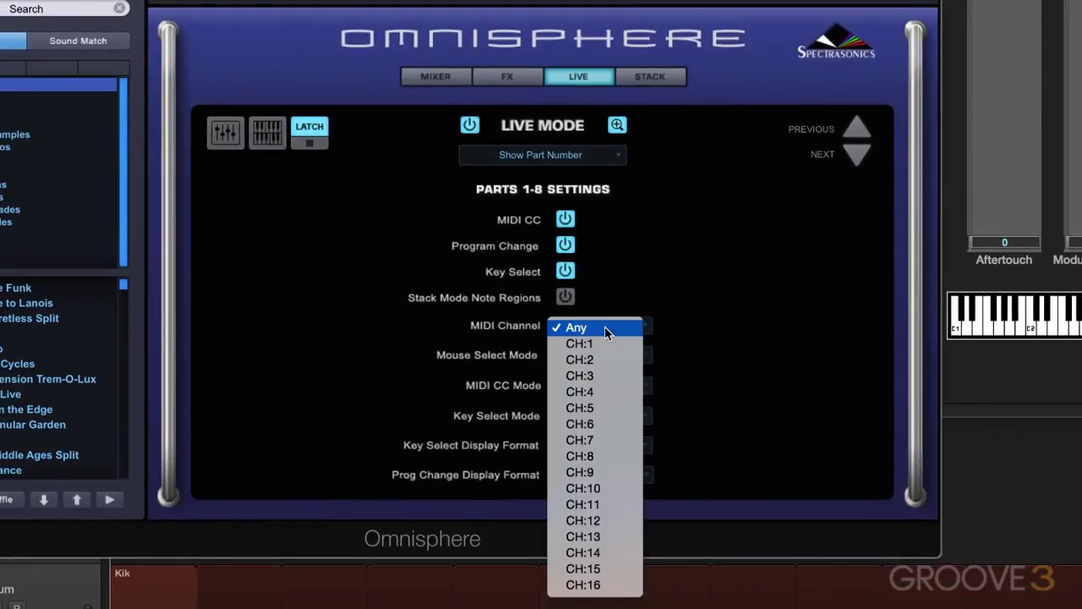
pyautogui.click(615, 330)
pyautogui.click(269, 132)
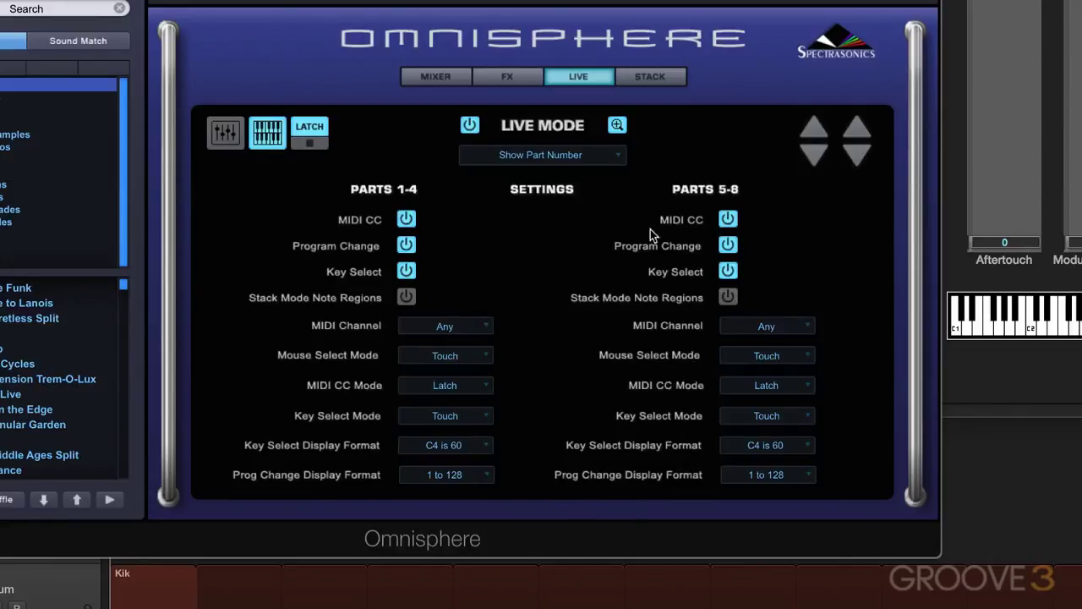
pyautogui.click(438, 329)
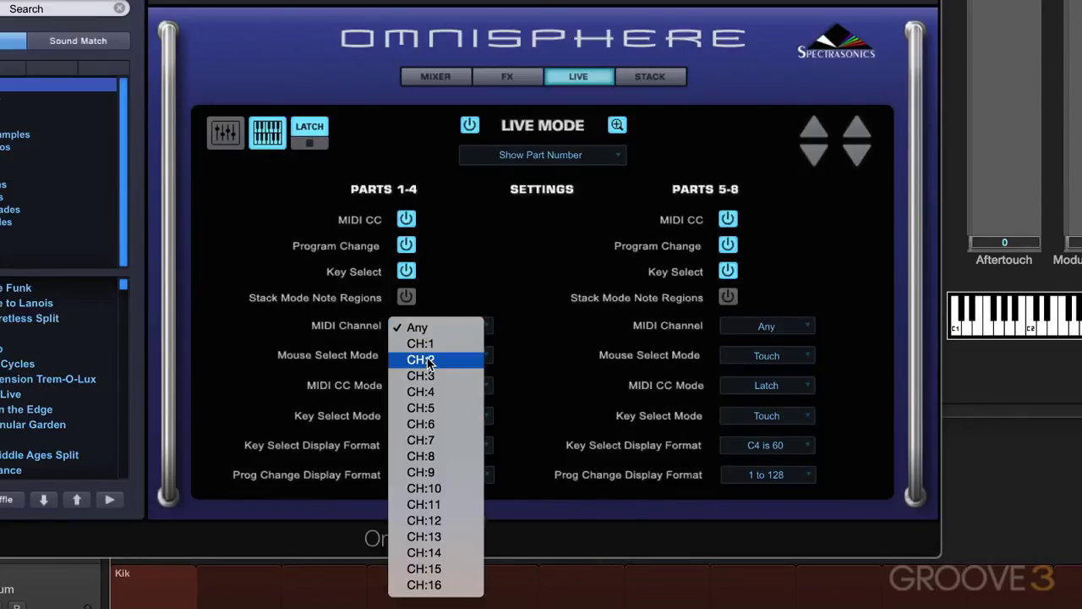
pyautogui.click(421, 343)
# Set parts 5-8 to MIDI channel 2 and return to the combined Parts 1-8 settings.
pyautogui.click(755, 328)
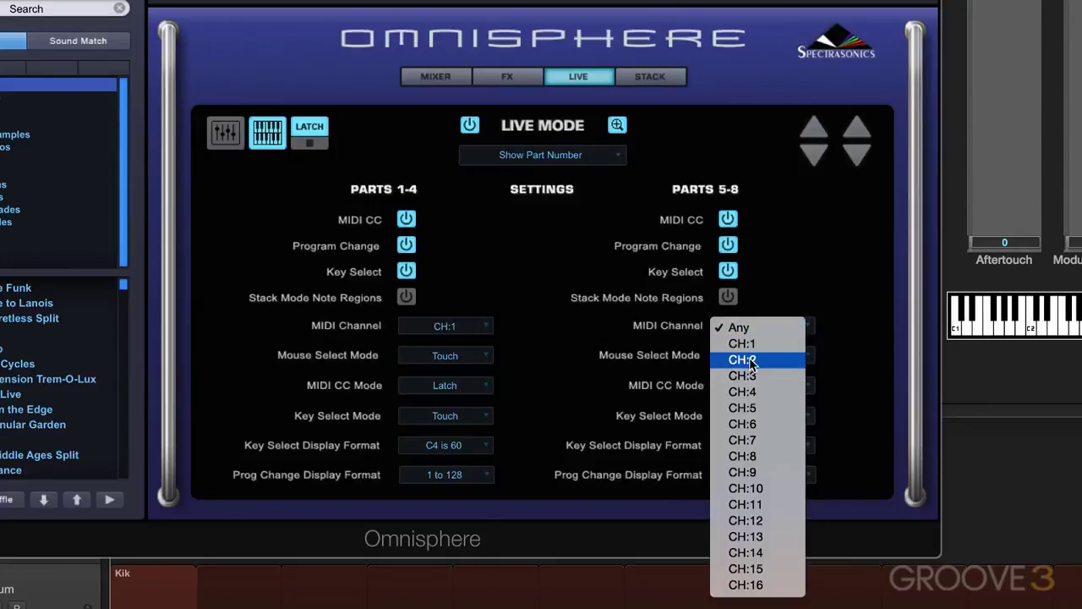
pyautogui.click(752, 361)
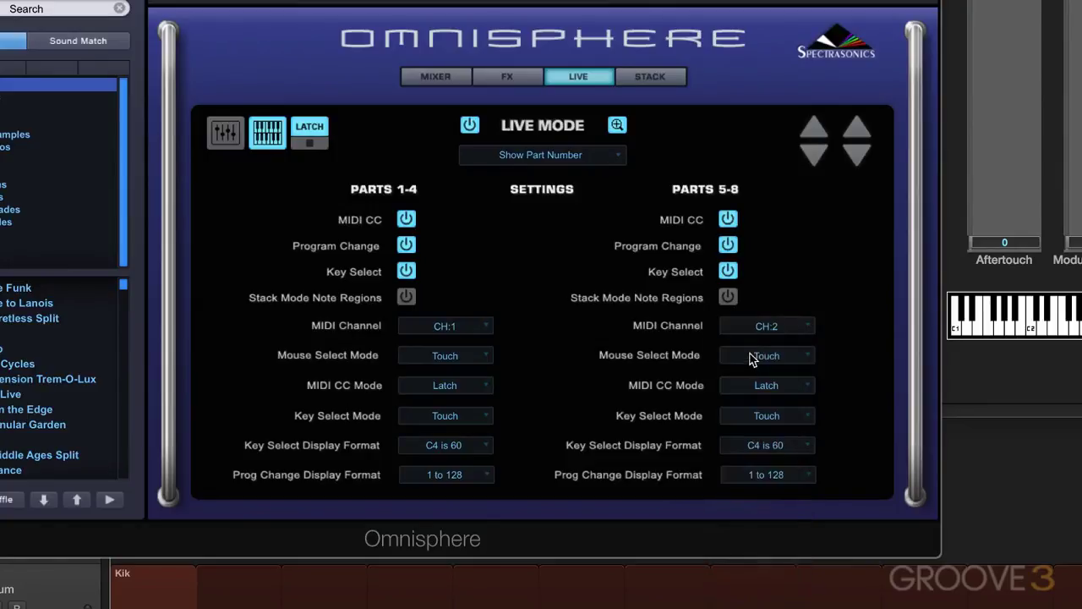
pyautogui.click(276, 139)
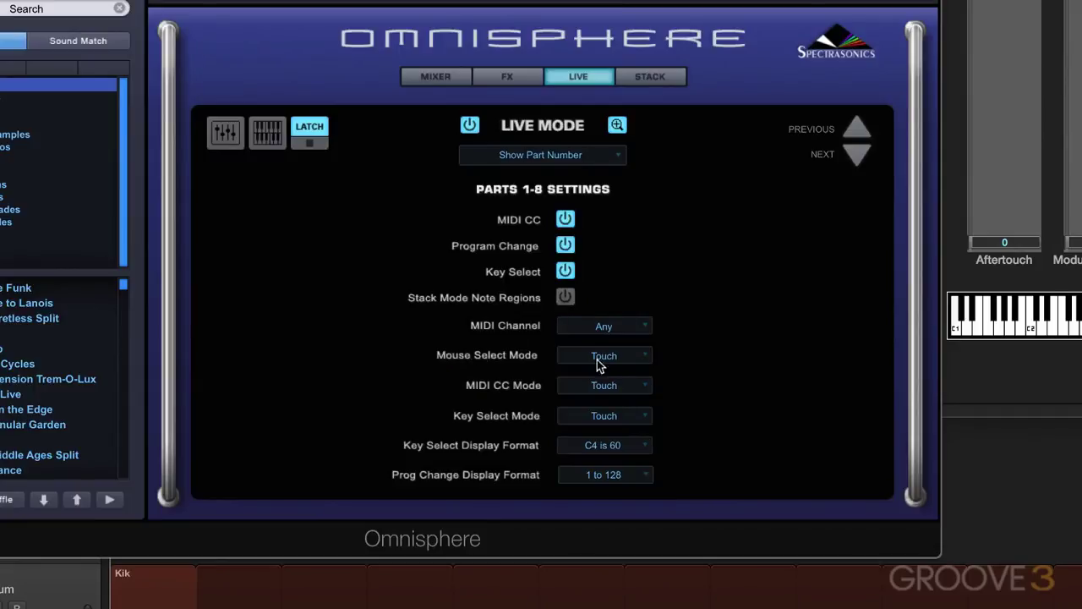
pyautogui.click(624, 361)
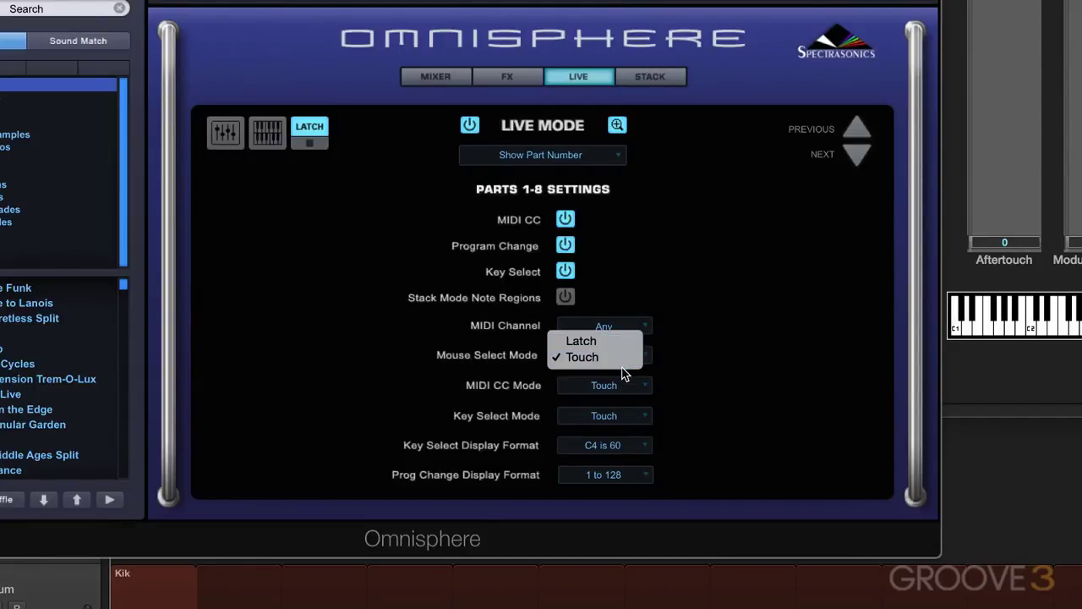
pyautogui.click(623, 365)
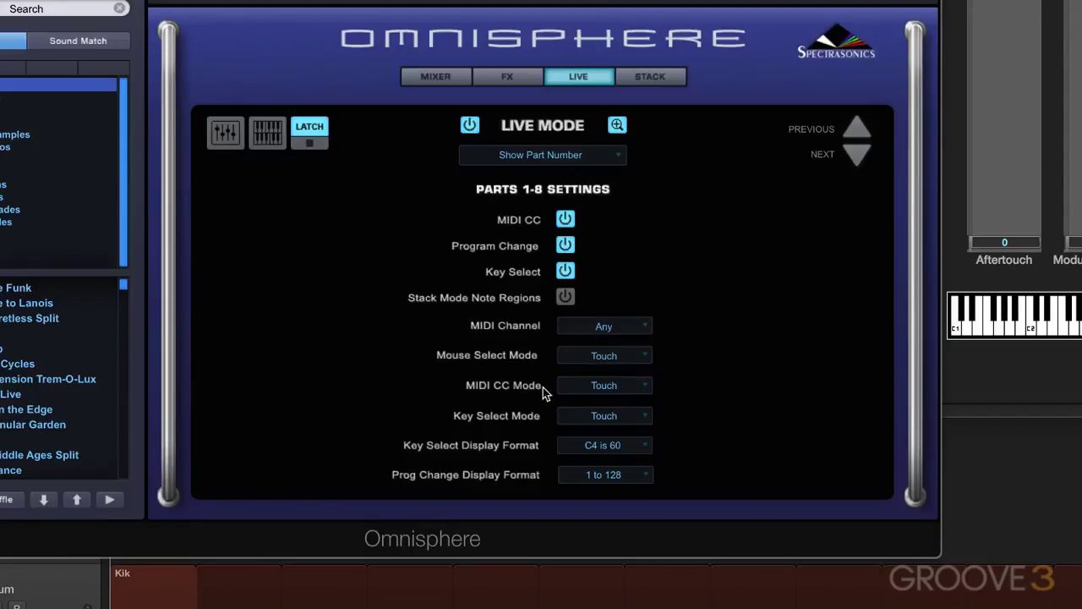
pyautogui.click(609, 387)
pyautogui.click(596, 416)
pyautogui.click(609, 448)
pyautogui.click(614, 477)
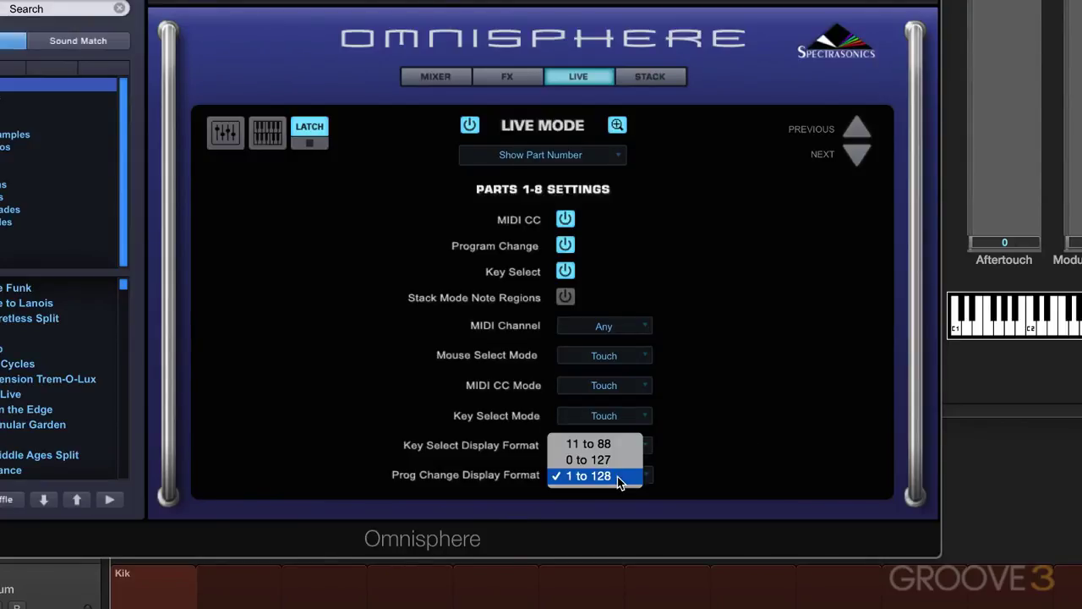
pyautogui.click(698, 434)
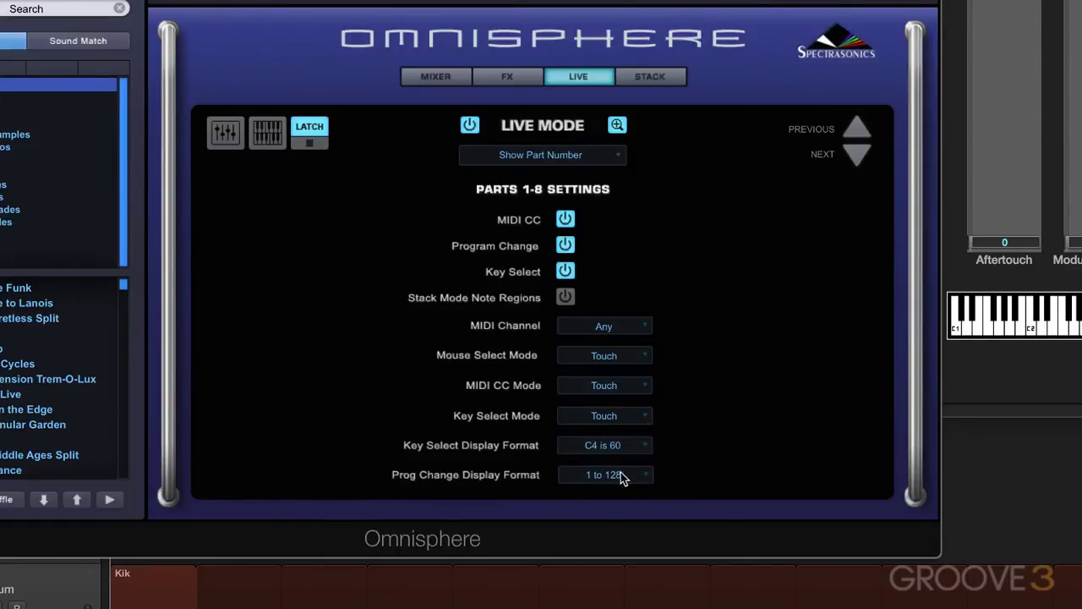